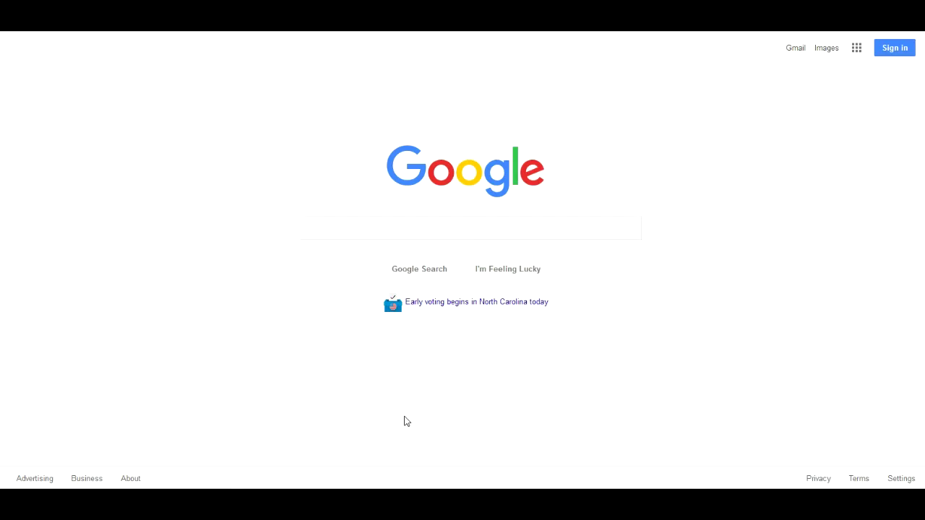
Step: Search the web for "dboglobal", open the Dragon Ball Online Global site and go to its downloads section
left_click(322, 223)
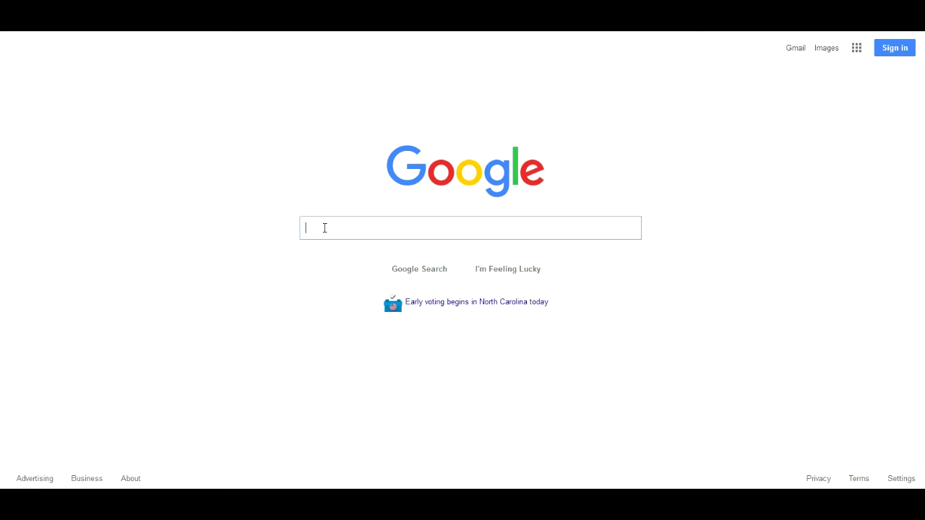
type("d")
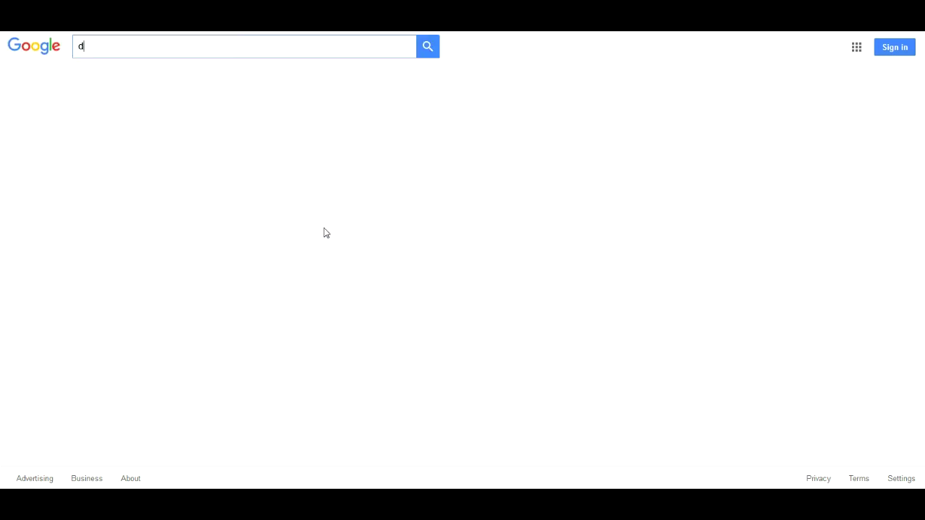
type("boglobal")
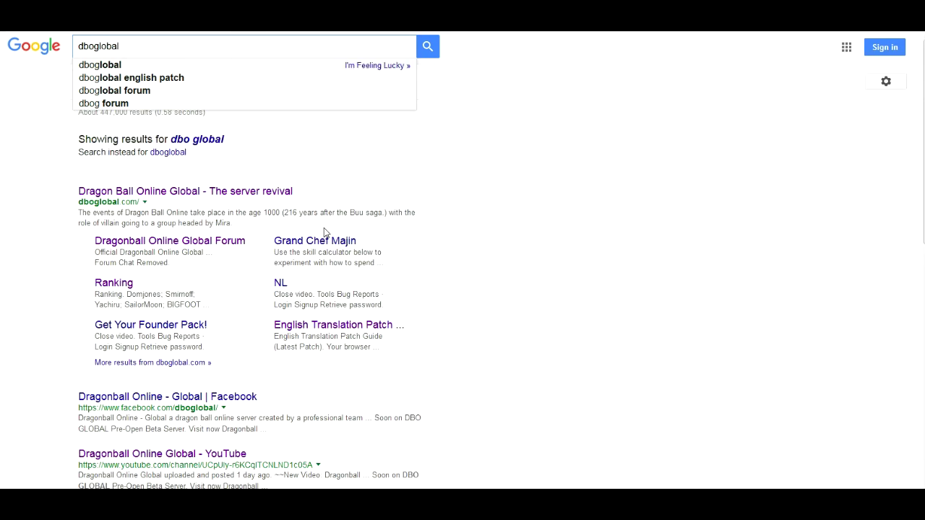
key("Return")
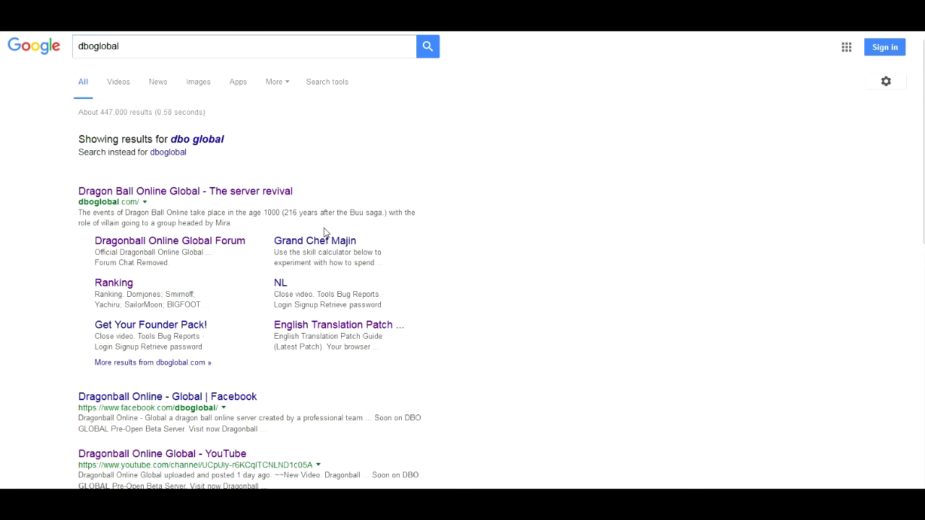
left_click(251, 194)
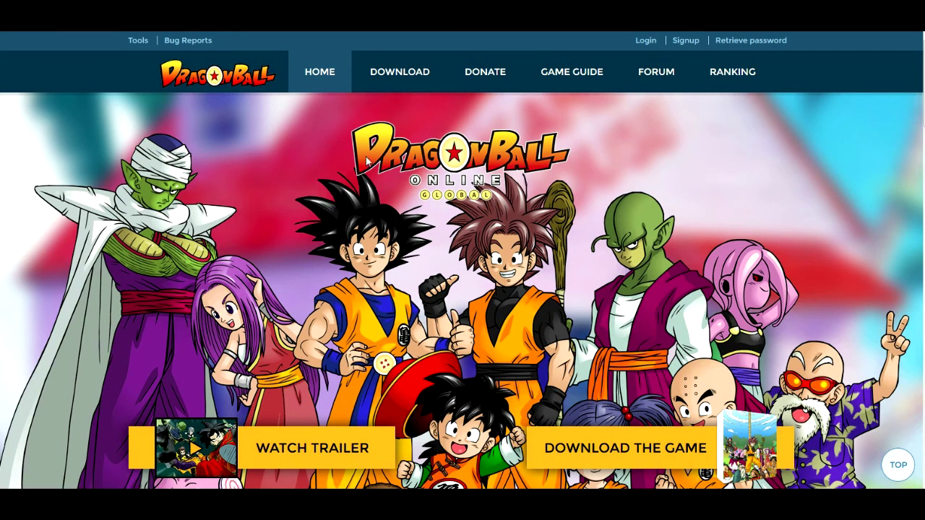
left_click(382, 80)
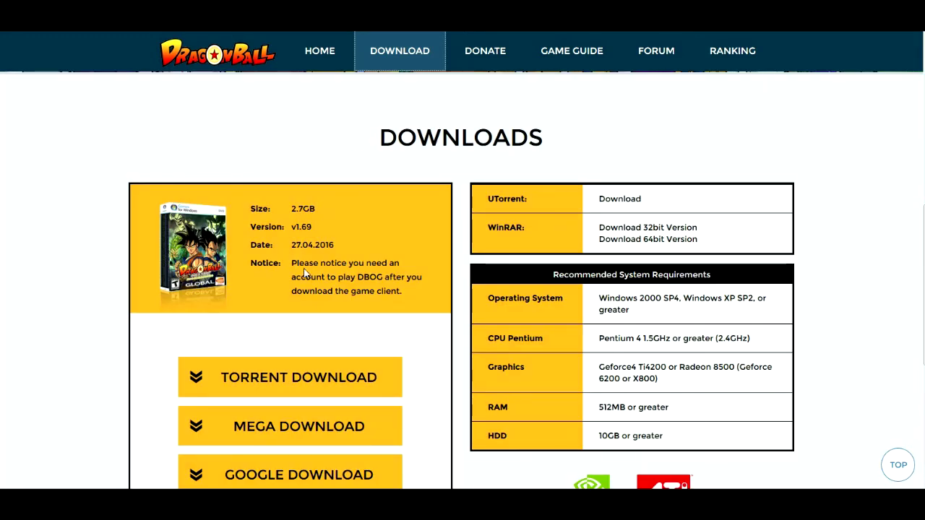
Step: Review the account notice, the game download options and the uTorrent and WinRAR entries in the downloads section
scroll(305, 273, "down", 2)
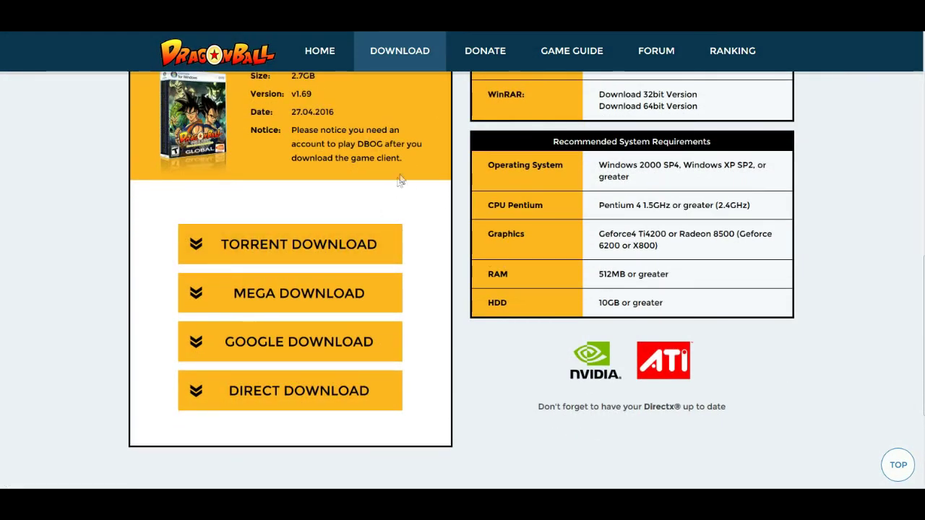
left_click_drag(407, 161, 289, 135)
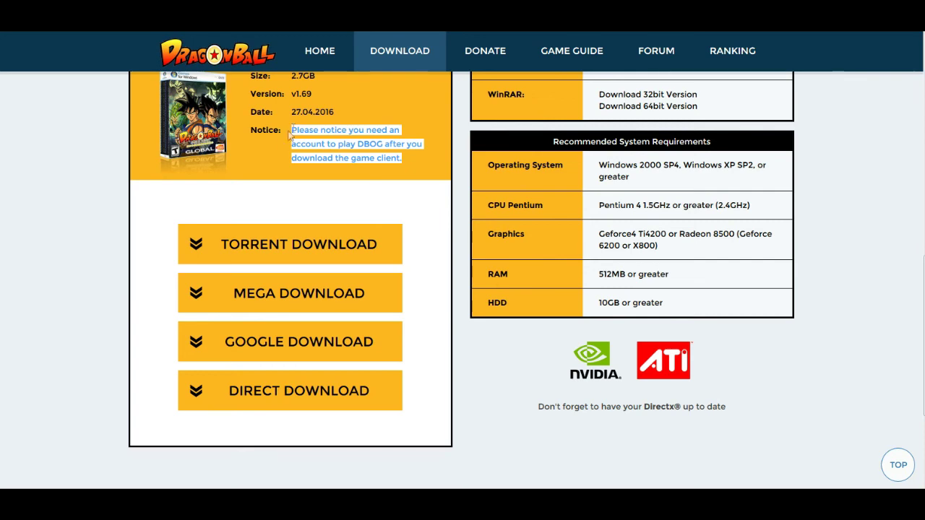
left_click(278, 149)
scroll(278, 150, "up", 2)
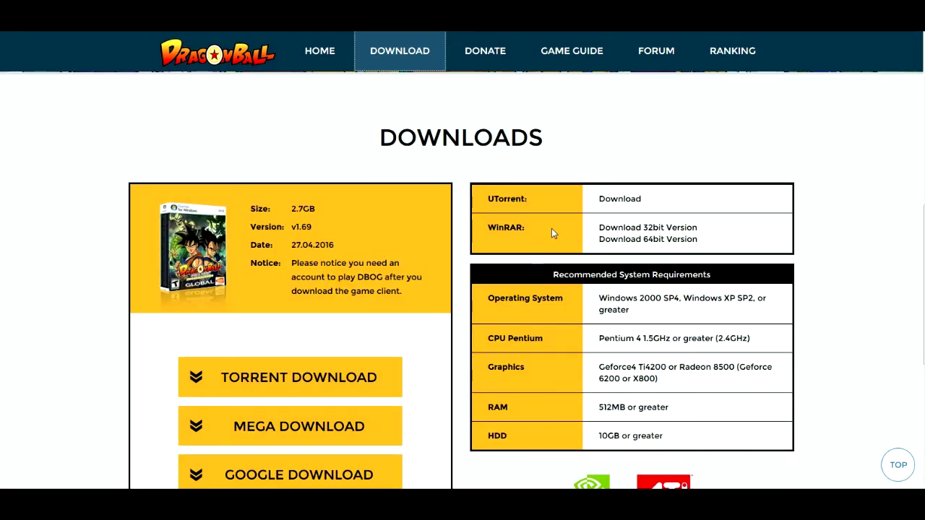
left_click_drag(488, 203, 538, 209)
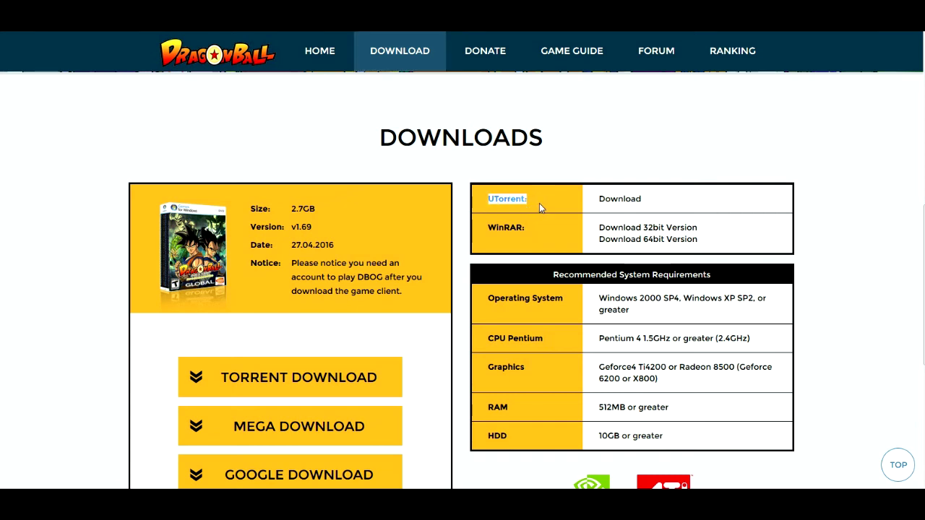
left_click_drag(487, 229, 526, 231)
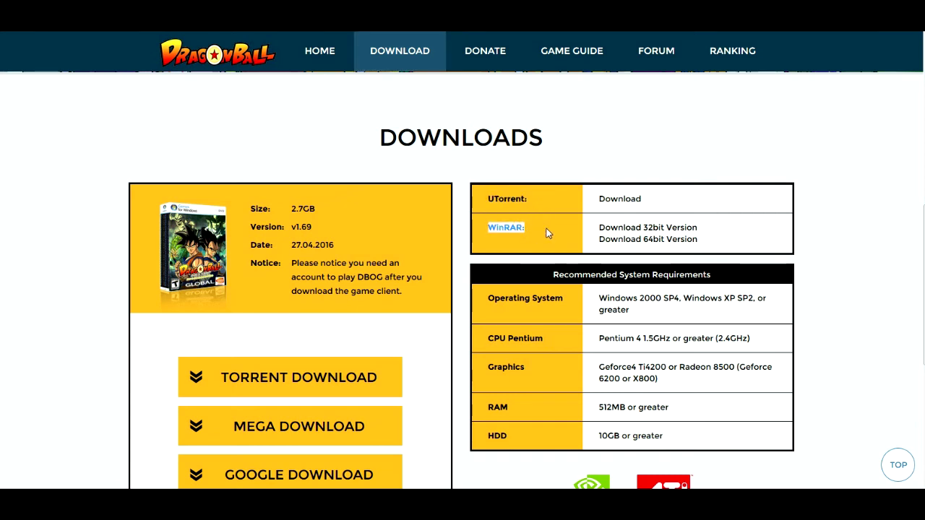
left_click(547, 228)
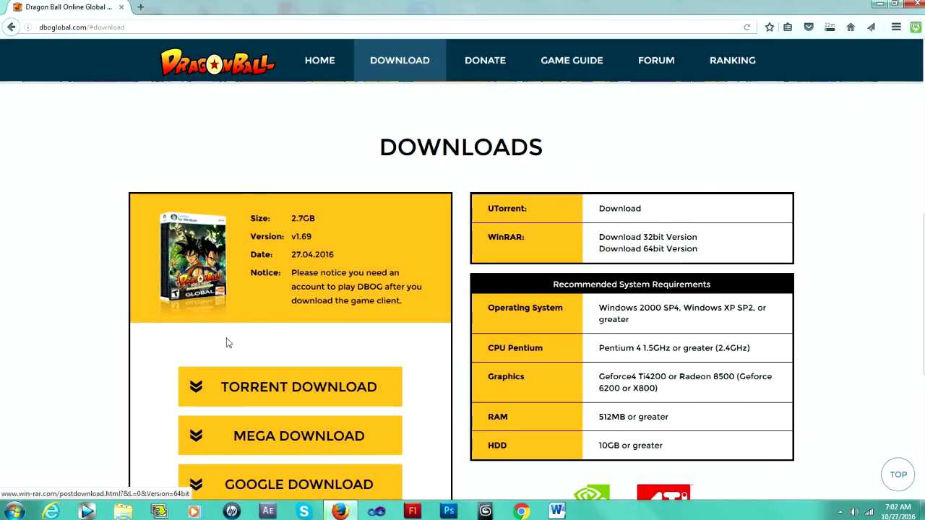
Step: Open the Windows Control Panel's System and Security settings and view the amount of RAM and processor speed
left_click(13, 512)
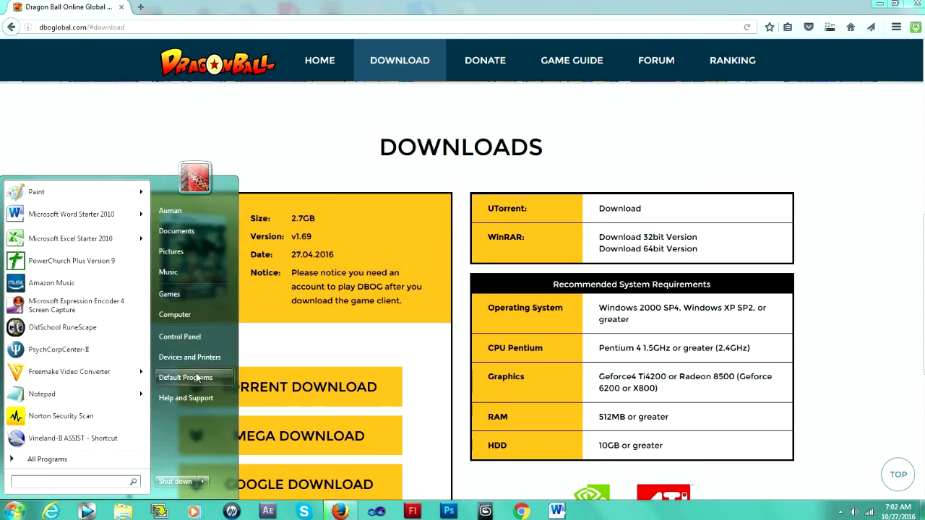
left_click(197, 337)
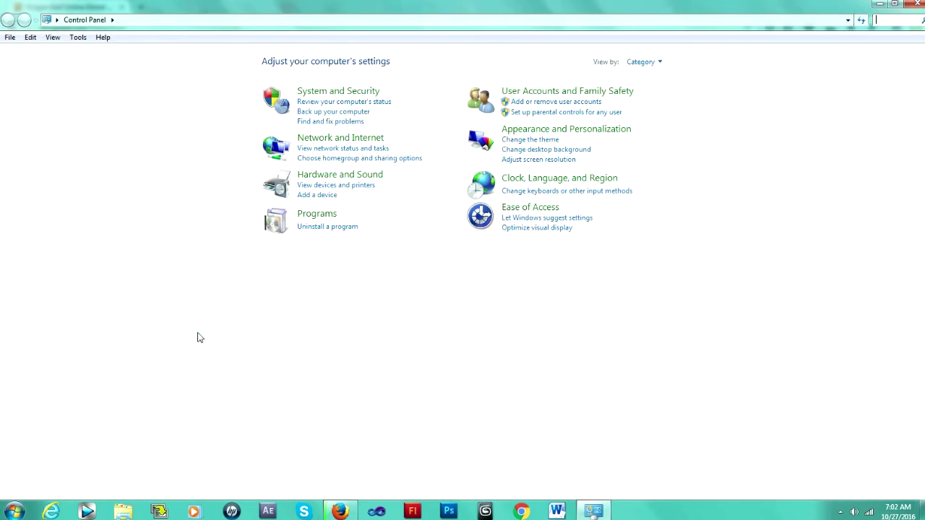
left_click(333, 94)
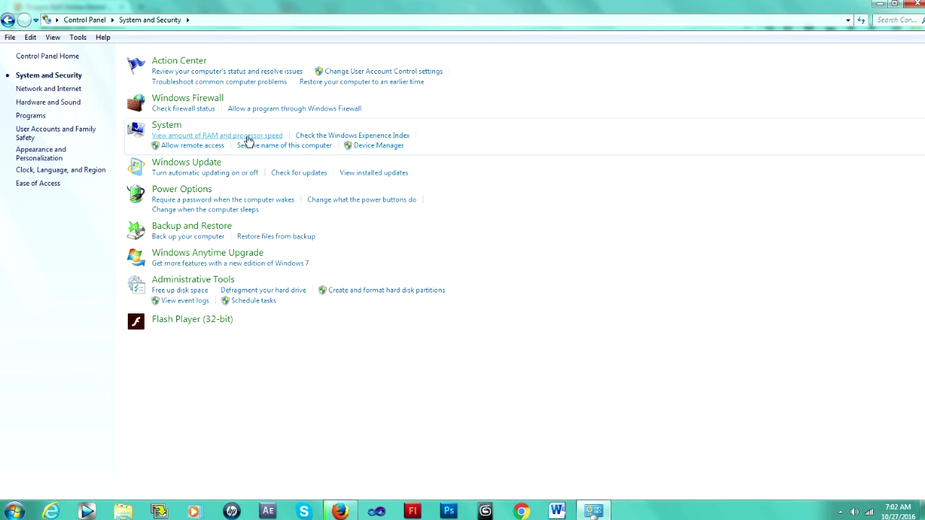
left_click(230, 137)
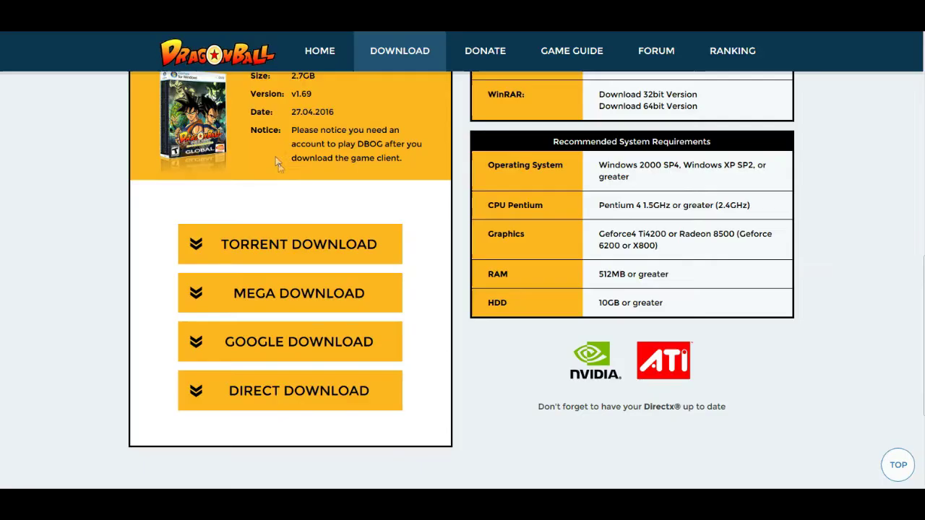
Step: Back on the game's website, compare the direct and torrent downloads with the WinRAR and uTorrent tools they need
scroll(522, 166, "up", 2)
left_click_drag(523, 163, 486, 175)
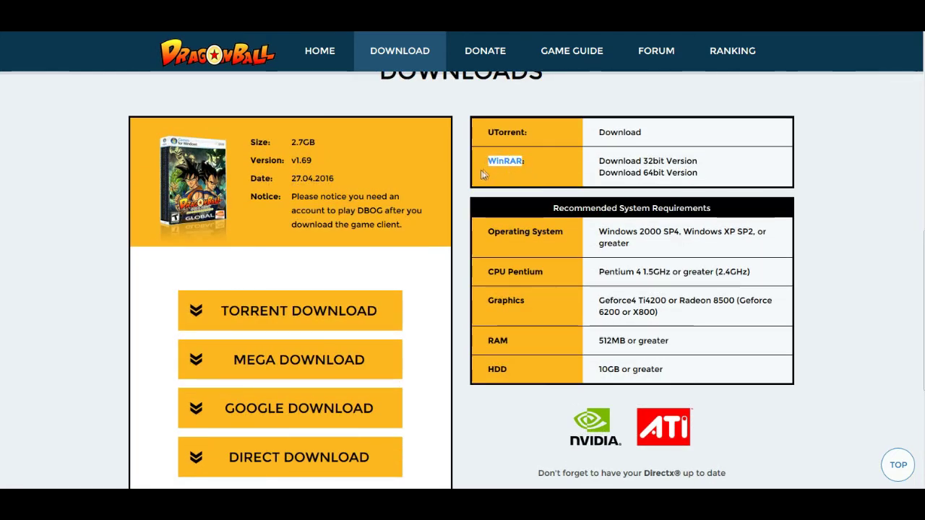
scroll(352, 262, "down", 3)
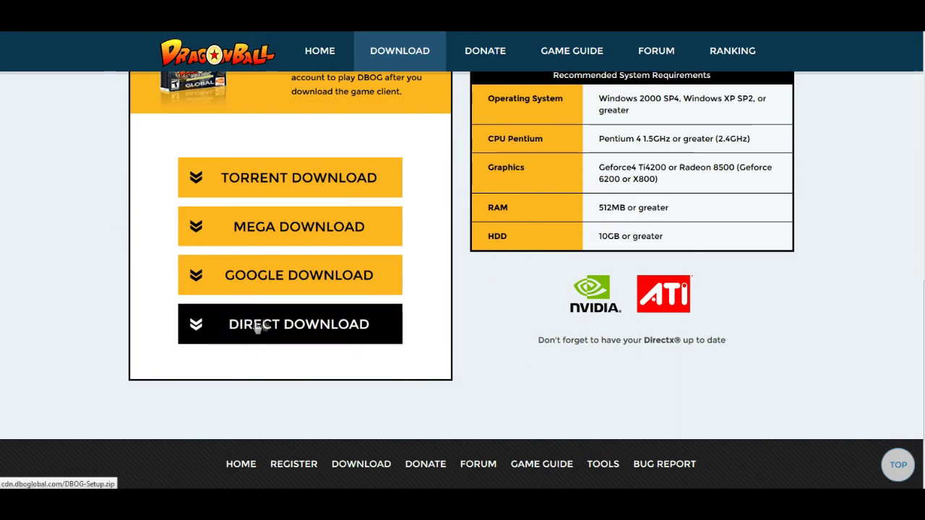
scroll(380, 296, "up", 2)
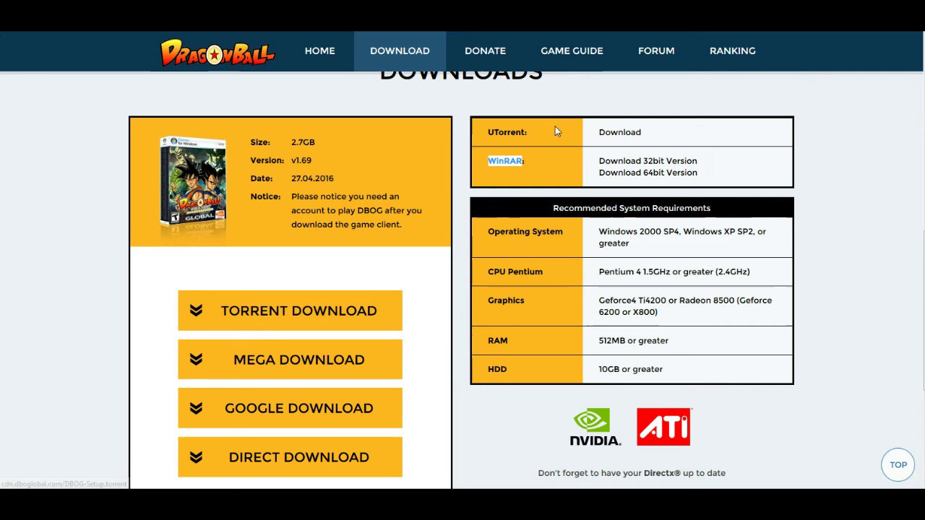
left_click(489, 133)
scroll(239, 250, "down", 1)
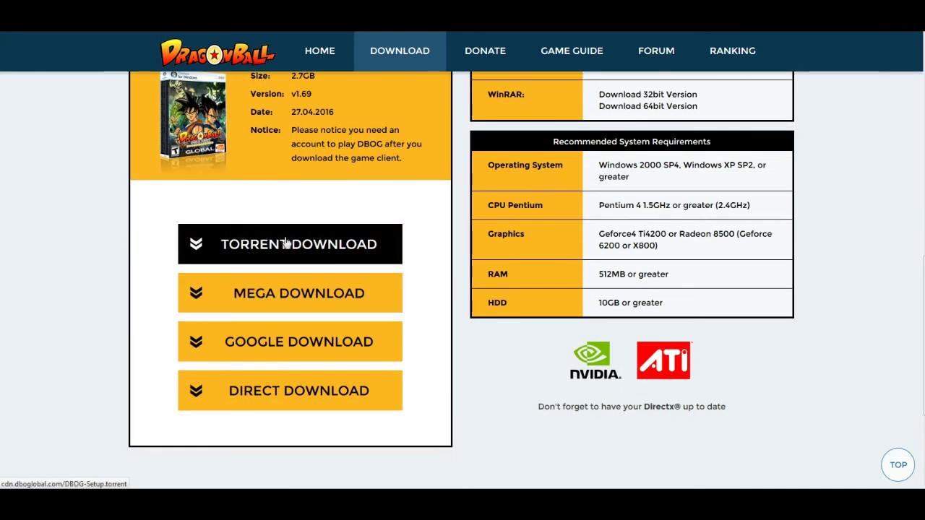
Step: Try to download the 64-bit version of WinRAR from the link on the downloads page
scroll(598, 250, "up", 1)
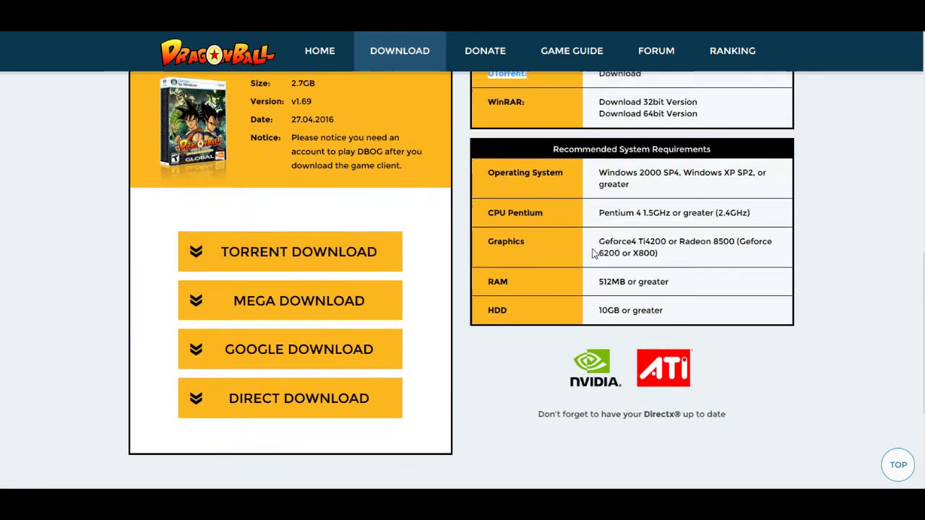
left_click(623, 173)
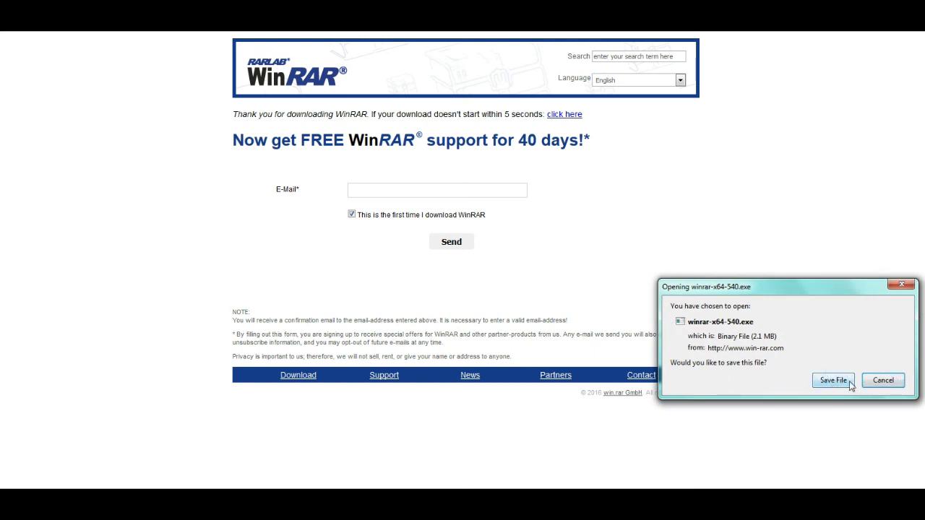
left_click(883, 380)
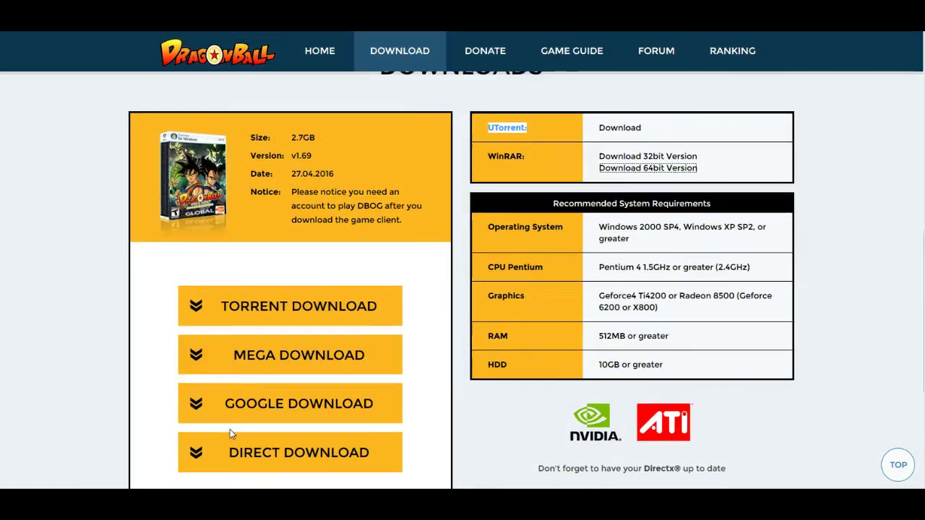
Step: Get the game client through the direct download and save DBOG-Setup.zip to the computer
scroll(230, 433, "down", 3)
left_click(209, 326)
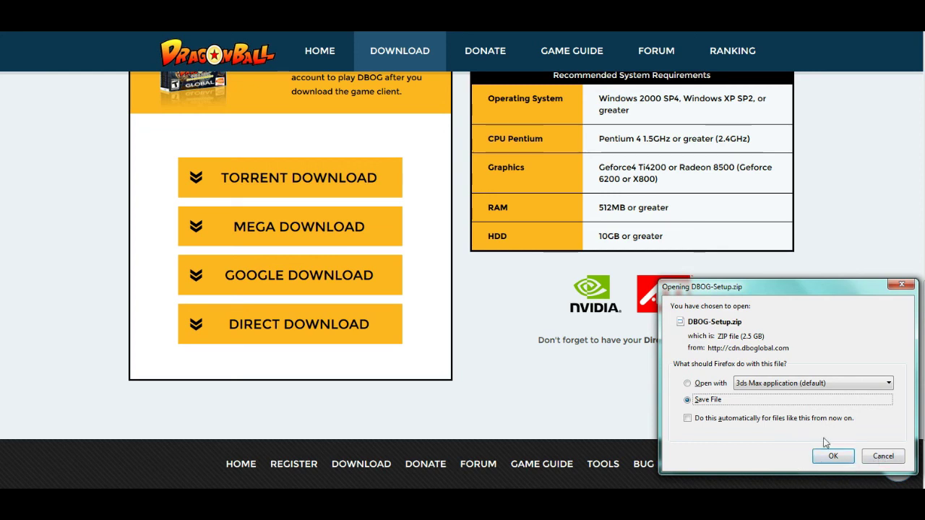
left_click(834, 456)
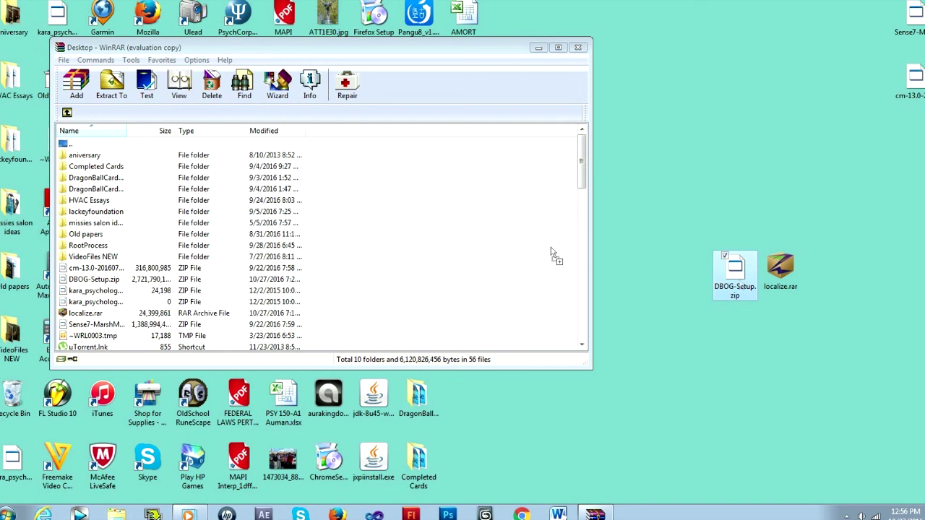
Step: Open DBOG-Setup.zip in WinRAR and extract its two BIN files and DBOG Setup.exe to the desktop
left_click_drag(551, 253, 477, 233)
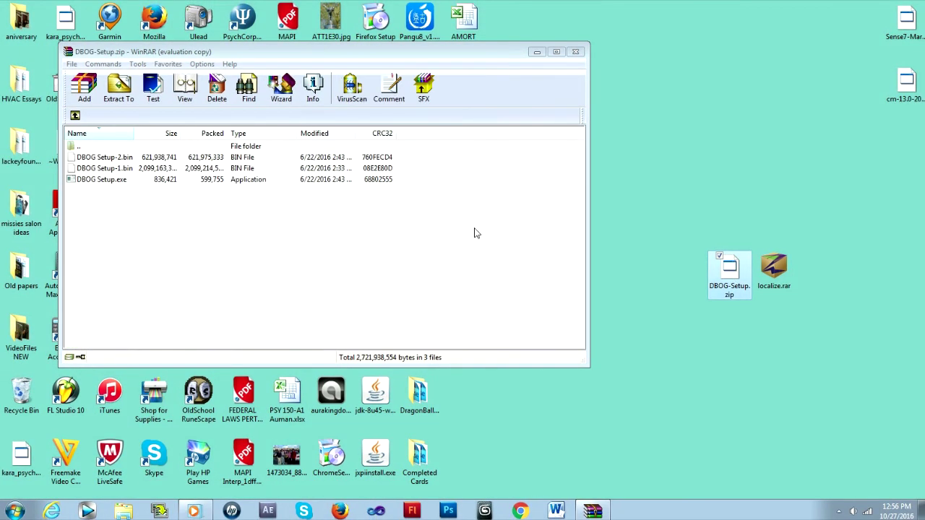
left_click_drag(160, 212, 94, 157)
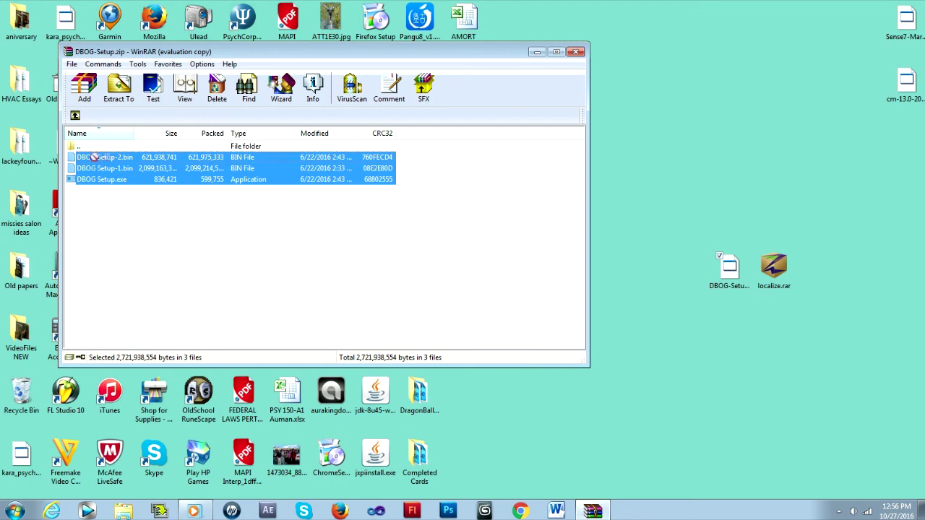
left_click_drag(482, 181, 727, 186)
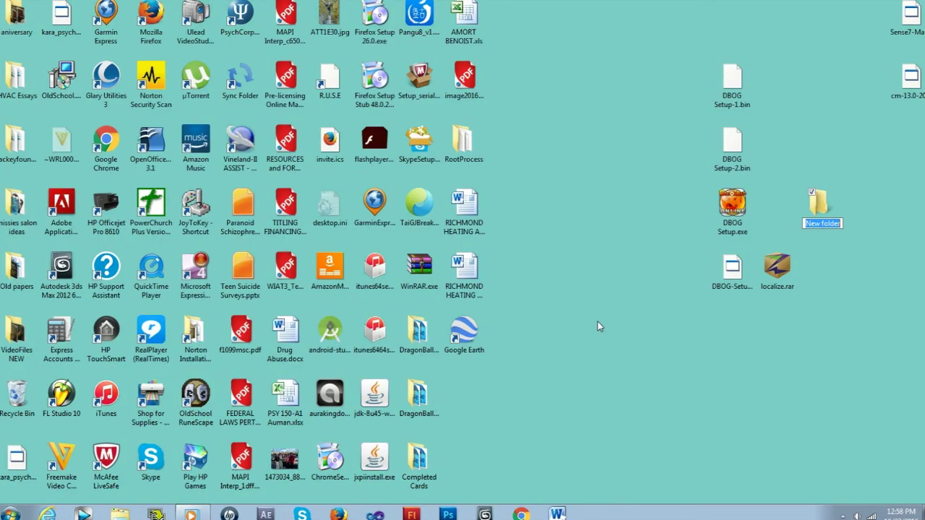
Step: Name the new desktop folder DBO and place it beside DBOG Setup.exe
type("DB")
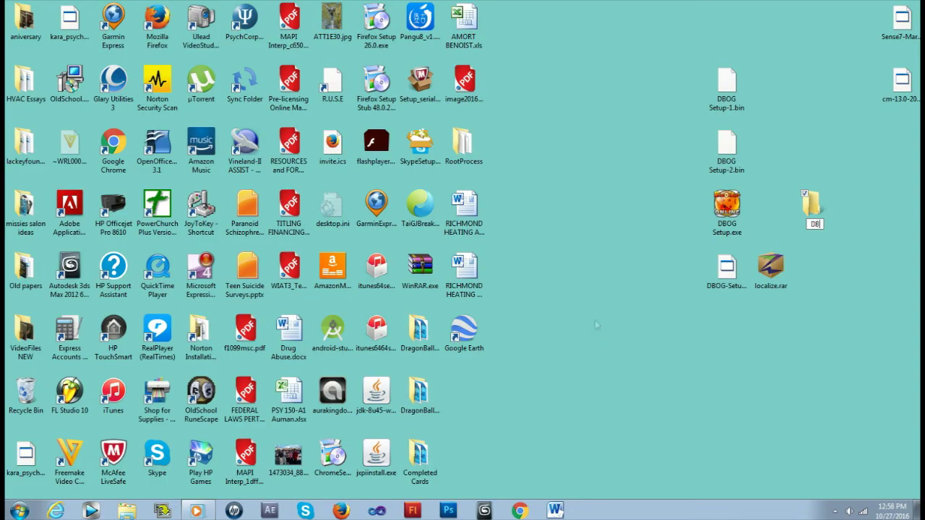
type("O")
key("Return")
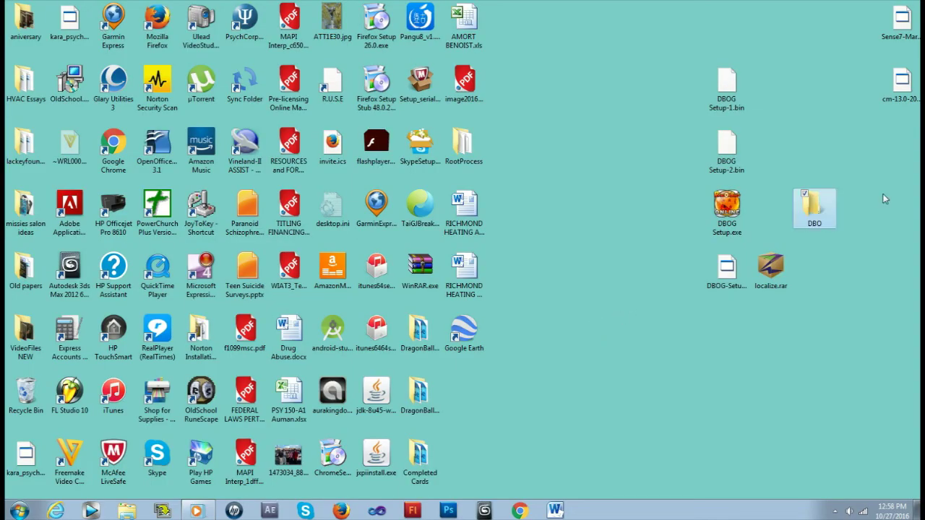
left_click_drag(815, 209, 771, 208)
Step: Run DBOG Setup.exe and choose the DBO folder on the user's desktop as the installation destination
left_click(725, 219)
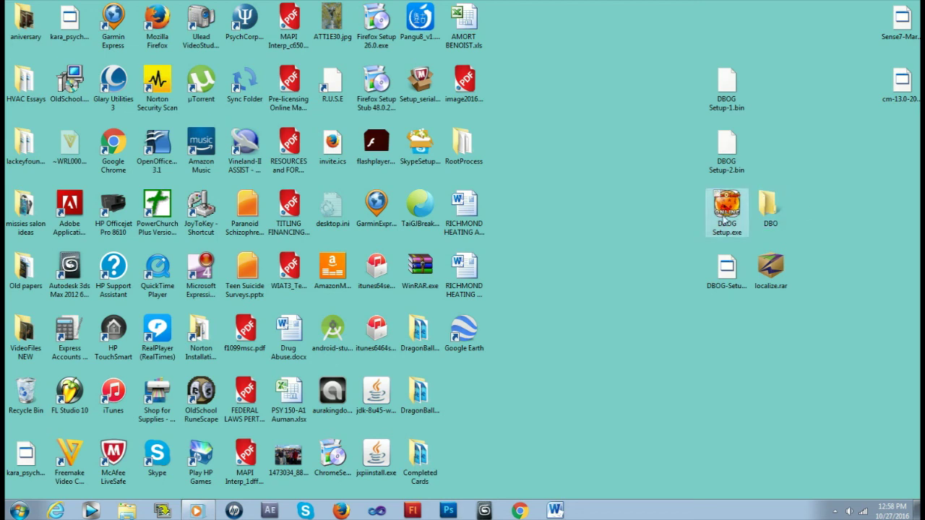
double_click(725, 219)
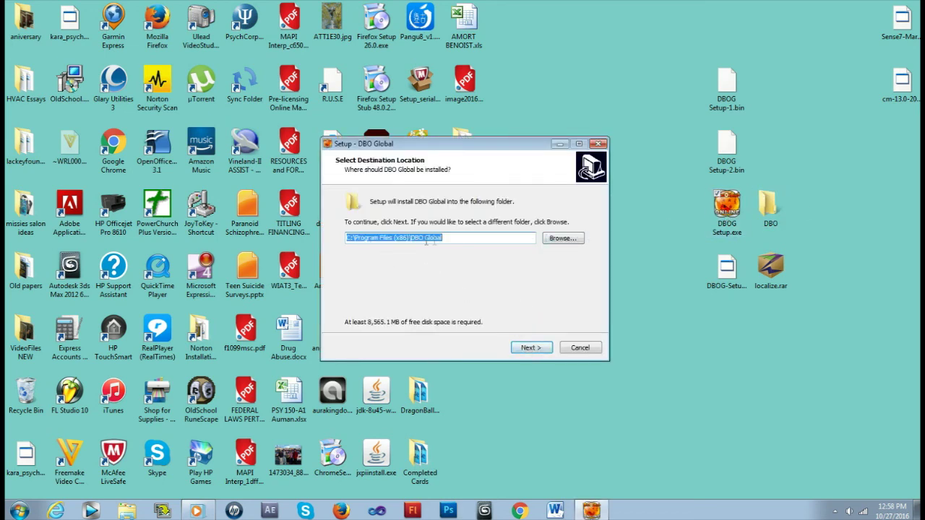
left_click(566, 242)
scroll(444, 279, "down", 3)
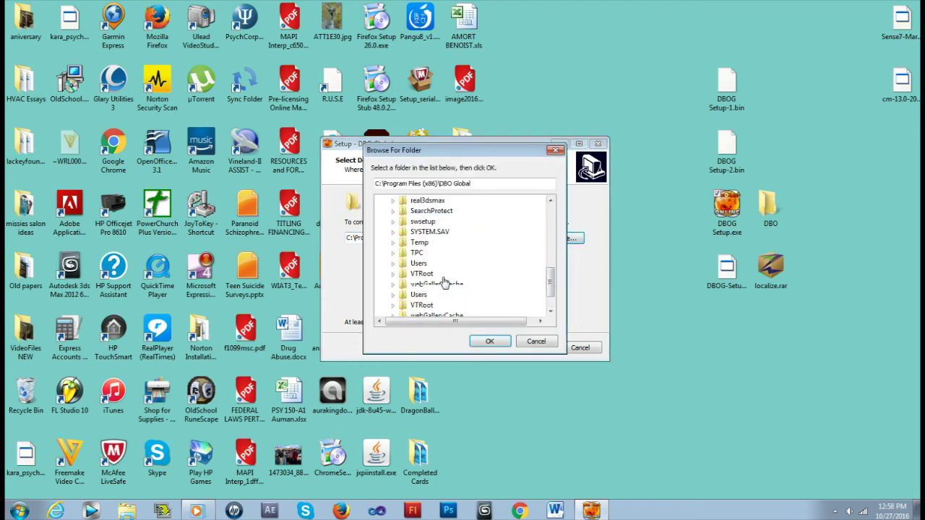
left_click(394, 263)
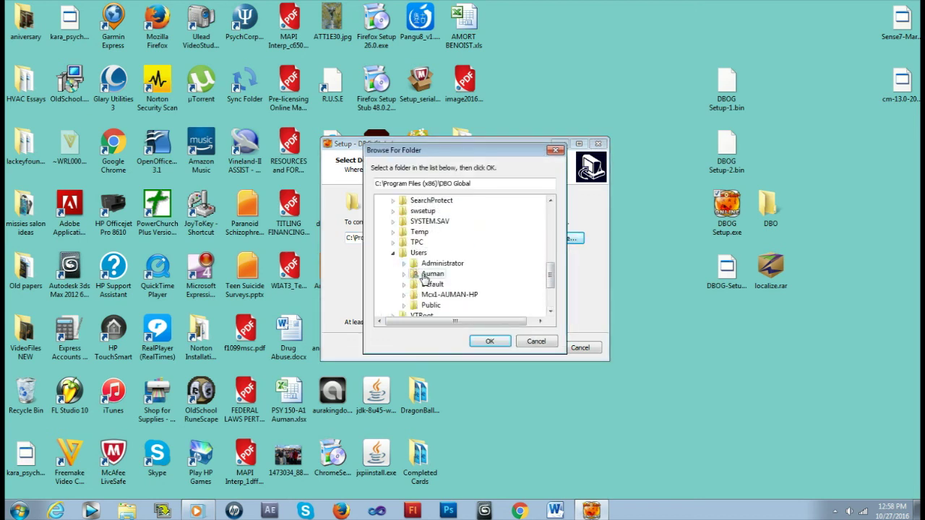
left_click(405, 275)
scroll(415, 286, "down", 2)
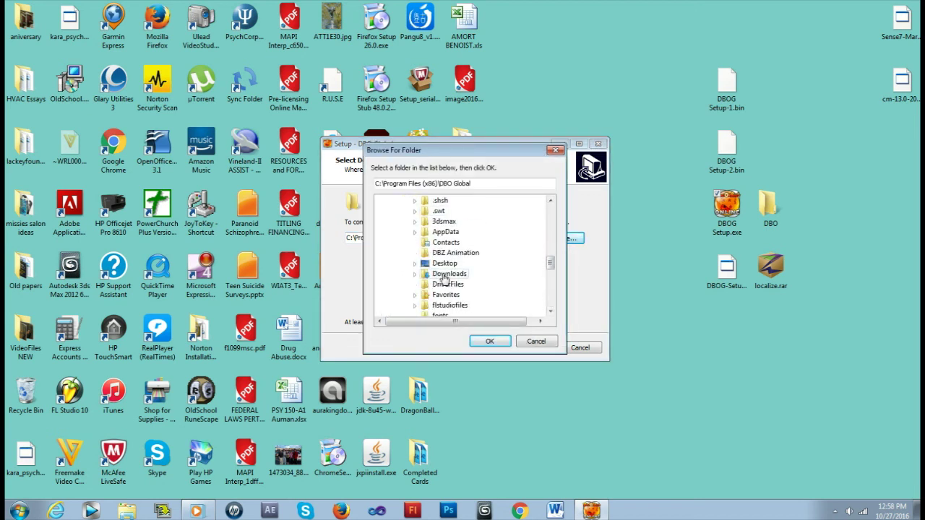
left_click(416, 264)
scroll(456, 285, "down", 2)
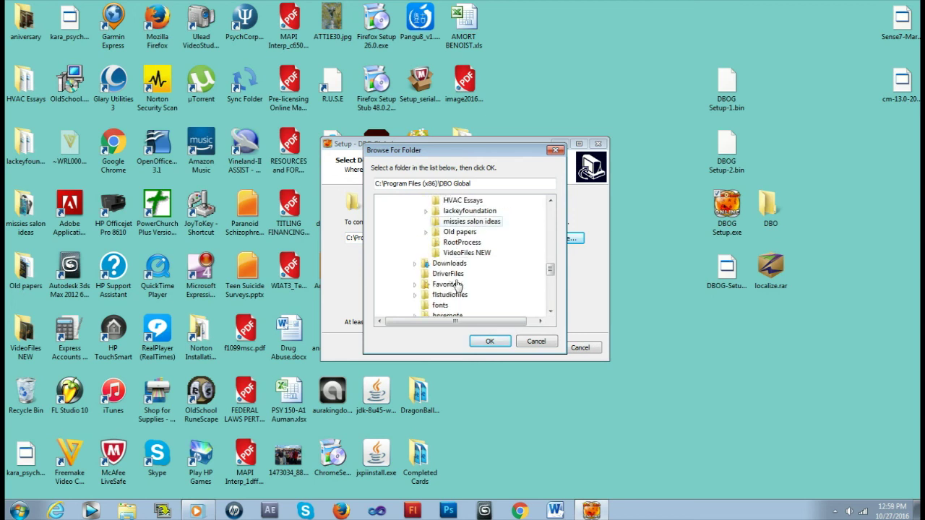
scroll(441, 245, "up", 1)
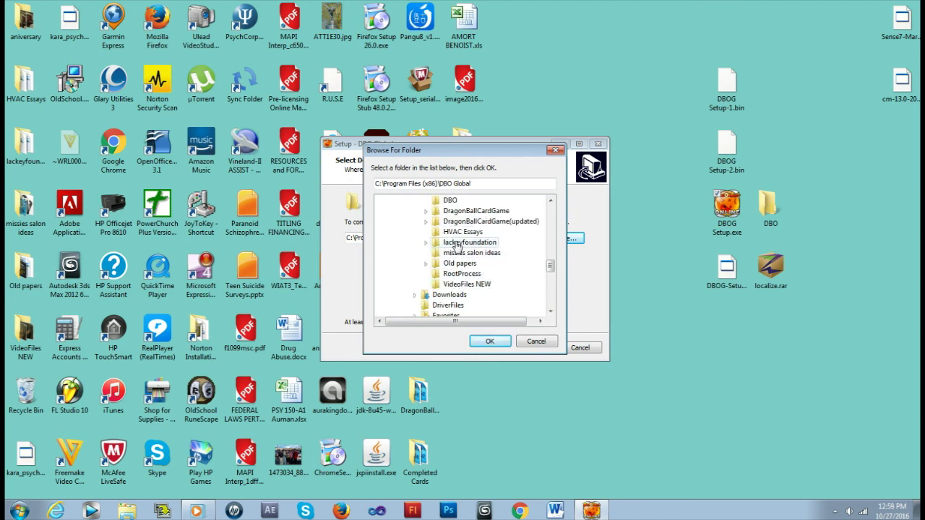
left_click(449, 202)
left_click(496, 341)
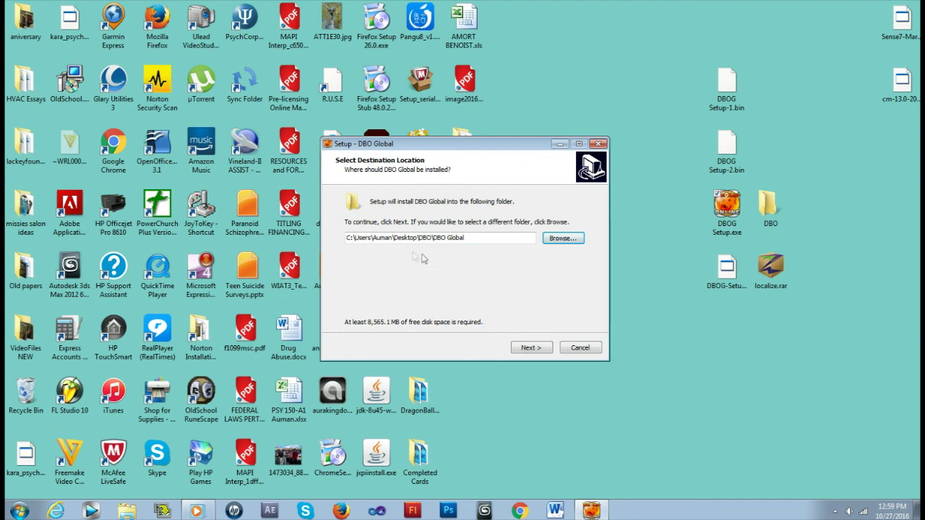
Step: Install DBO Global to the chosen destination without a desktop shortcut and finish the setup wizard
left_click(528, 348)
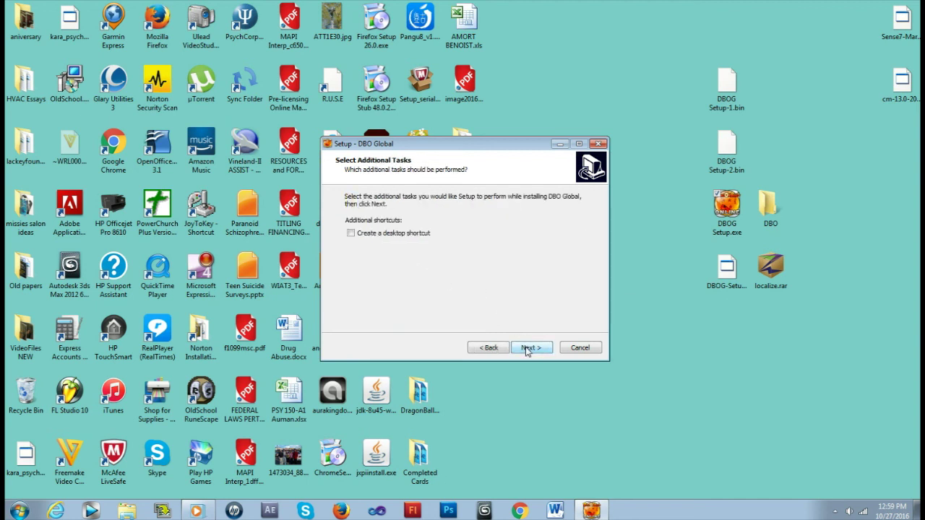
left_click(520, 349)
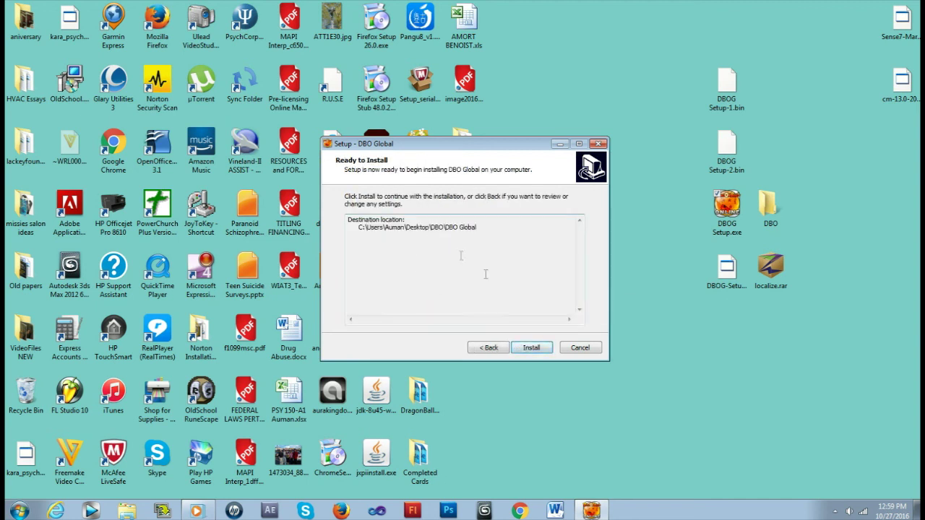
left_click(531, 348)
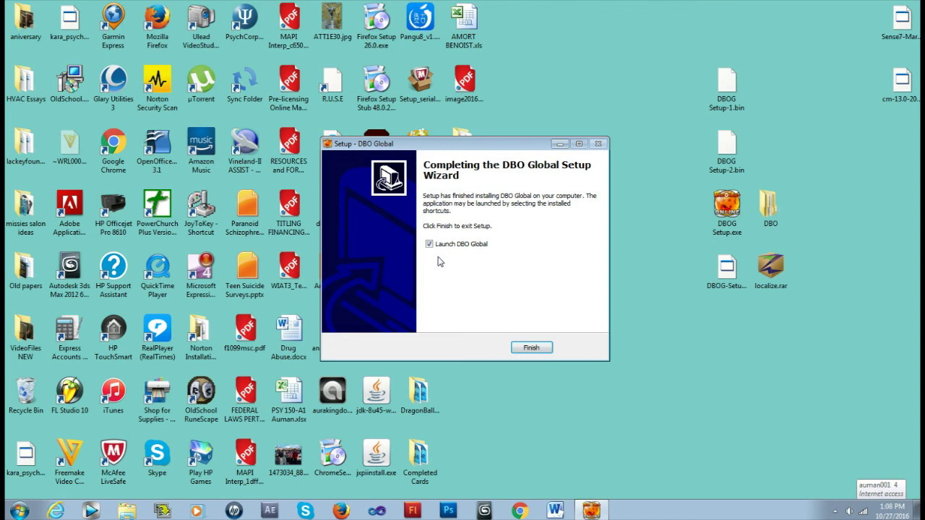
key("Return")
Step: Open the DBO Global folder inside the desktop DBO folder and run DBOGLauncher.exe to patch and start the game
double_click(768, 209)
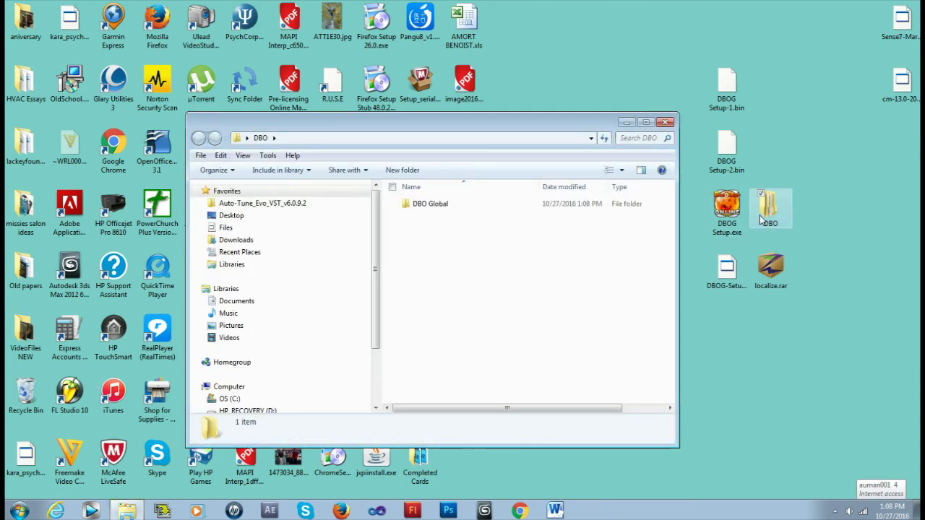
double_click(457, 207)
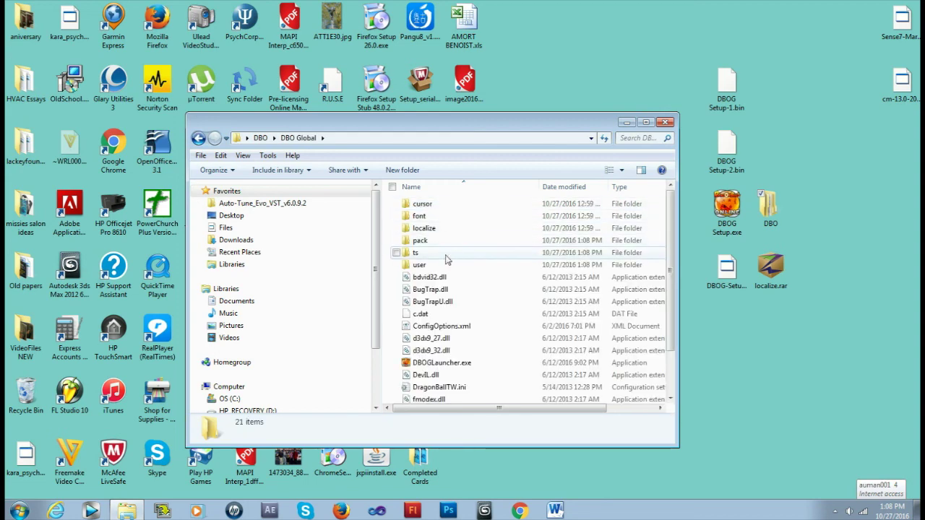
scroll(452, 318, "down", 1)
scroll(453, 324, "down", 1)
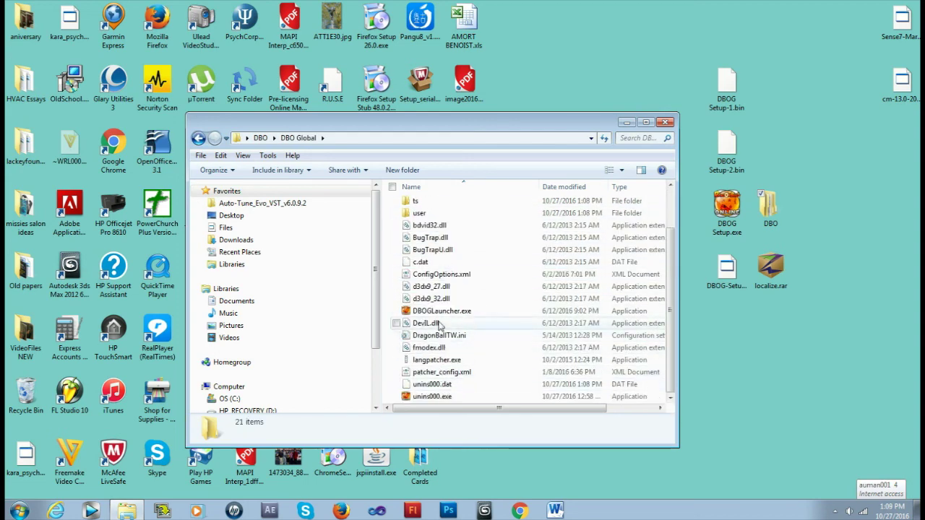
left_click(440, 314)
double_click(442, 313)
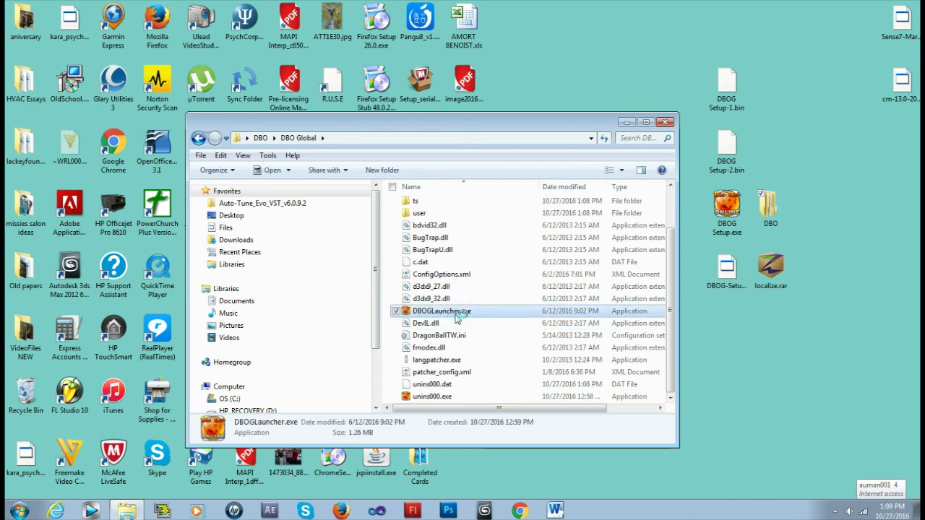
left_click(529, 294)
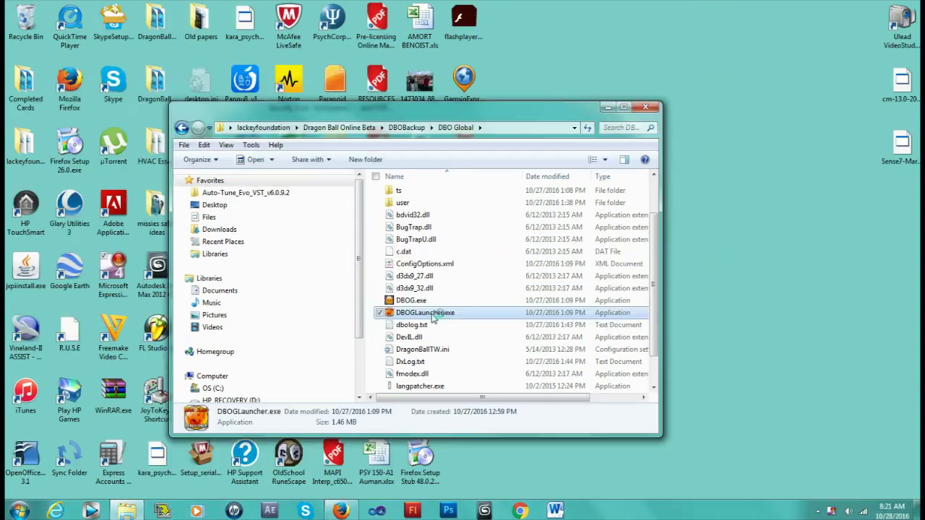
double_click(440, 307)
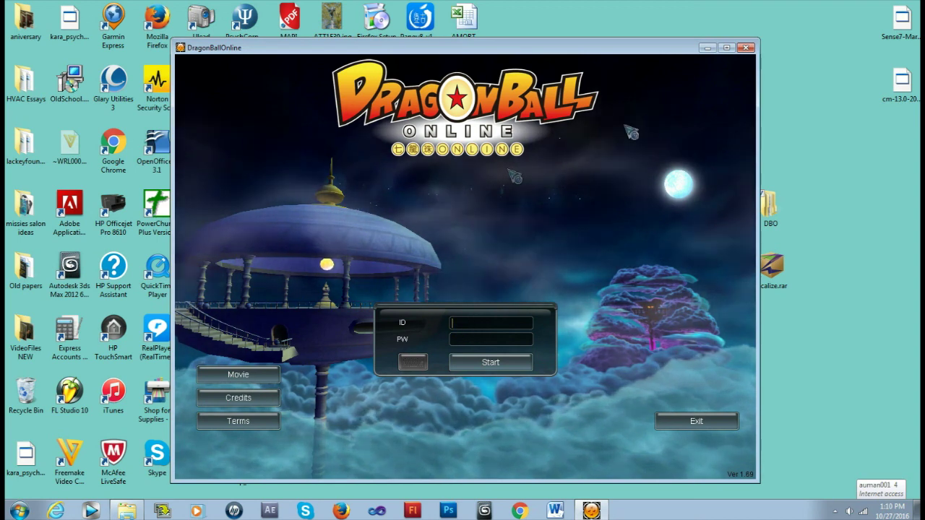
Step: Exit the game from its login screen and close the DBO Global folder window
left_click(682, 430)
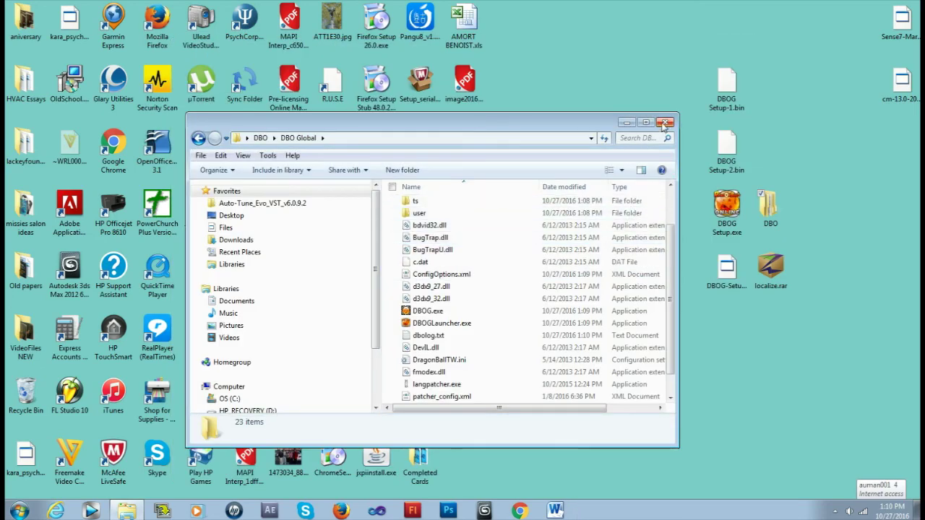
left_click(665, 123)
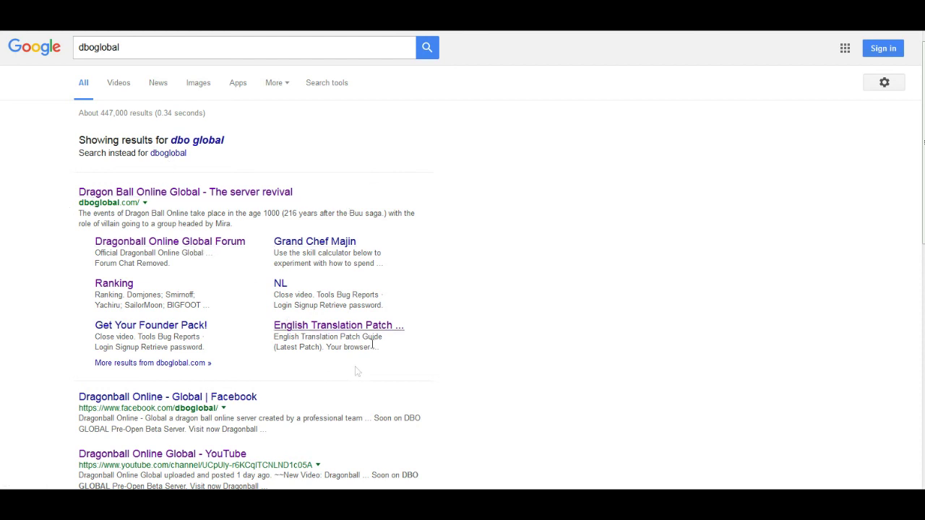
Step: Open the English Translation Patch Guide from the Google results and follow its THREAD link to the latest patch
left_click(346, 332)
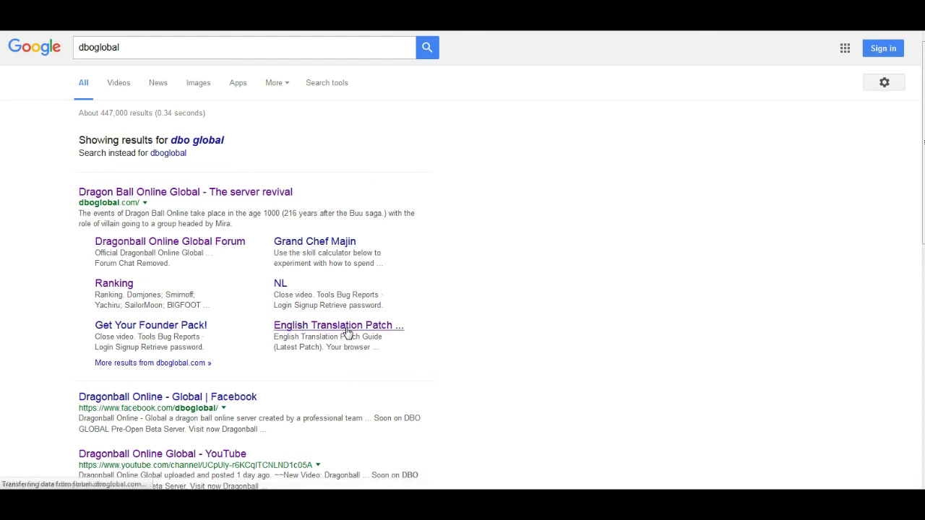
scroll(351, 331, "down", 3)
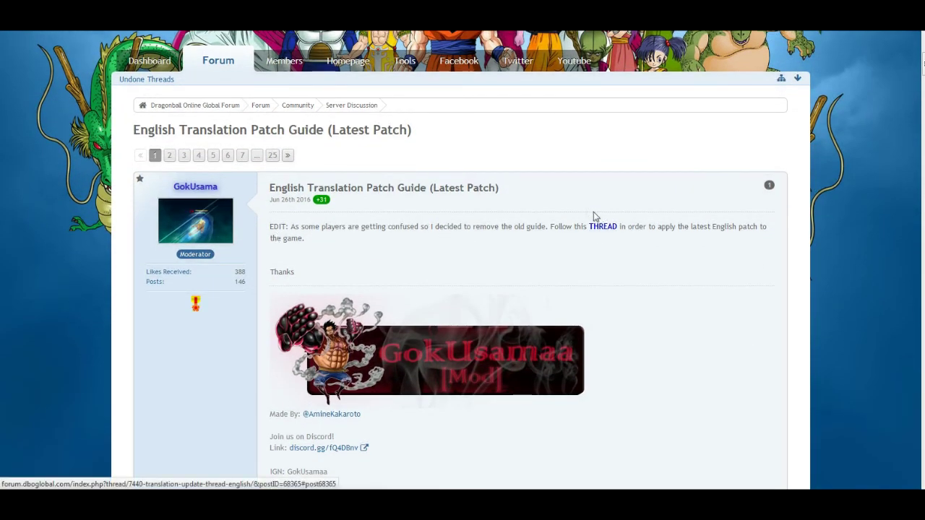
left_click_drag(551, 226, 651, 243)
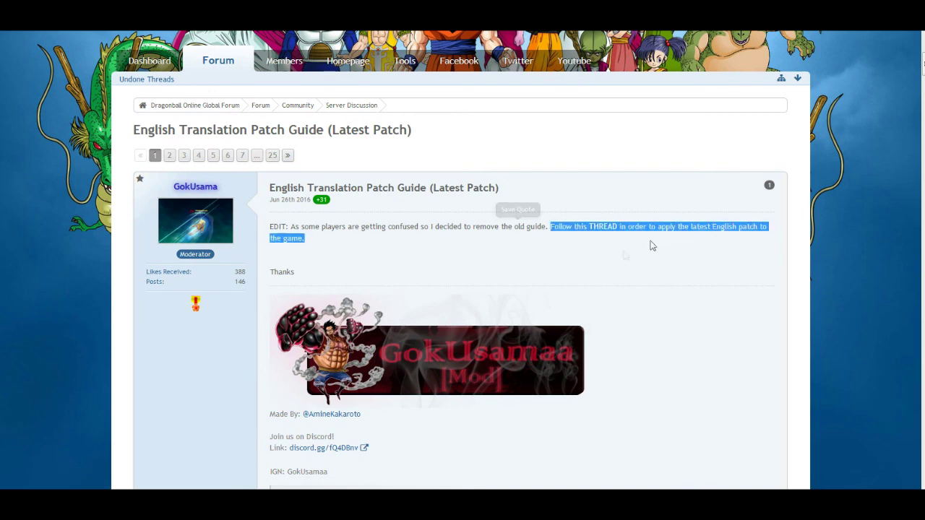
left_click(613, 239)
left_click(610, 228)
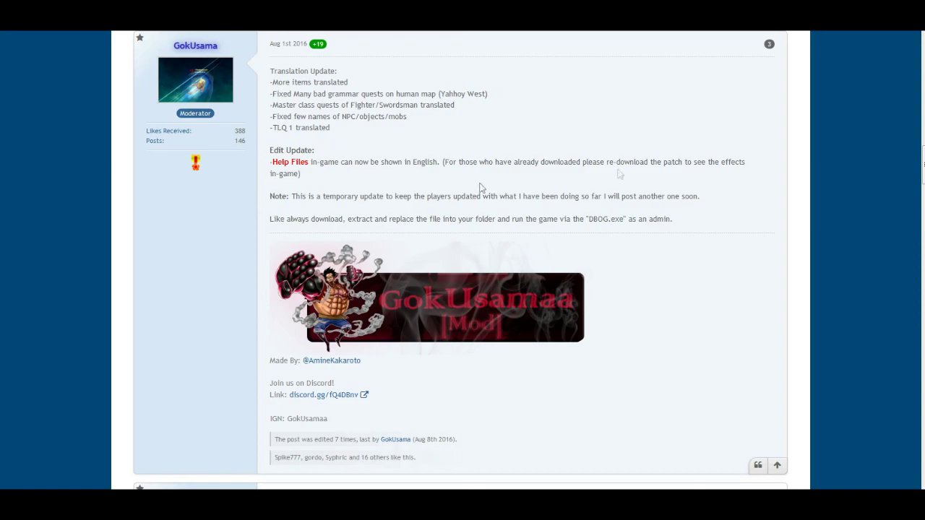
Step: Find the latest translation update post with a download link and save localize.rar from MediaFire
scroll(696, 180, "down", 20)
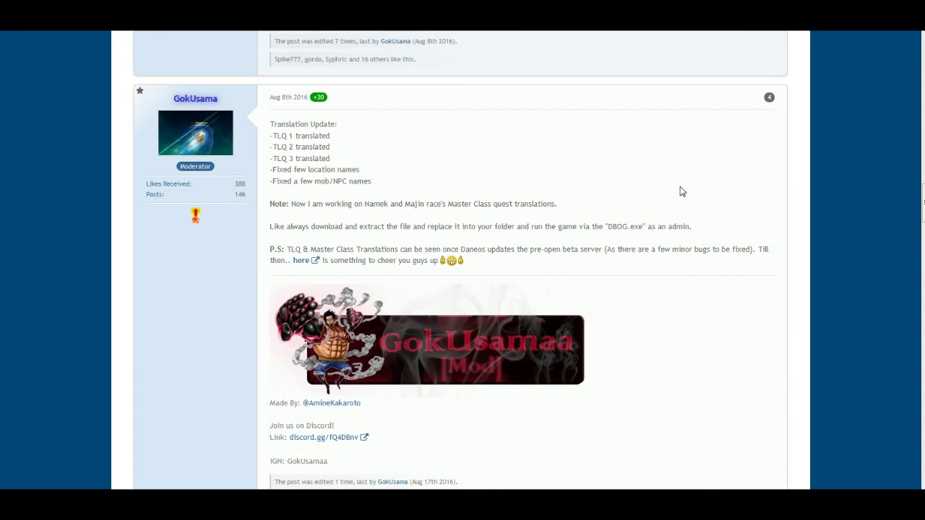
scroll(636, 218, "down", 20)
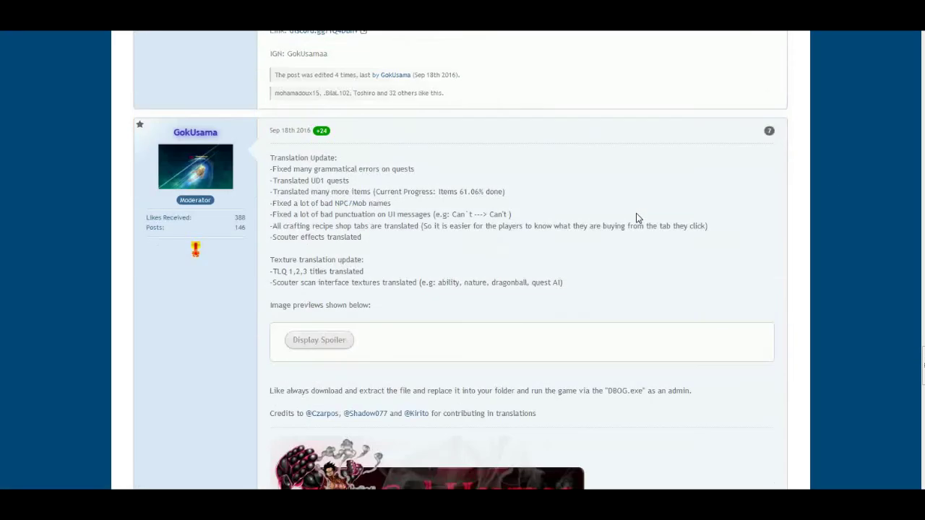
scroll(636, 214, "up", 4)
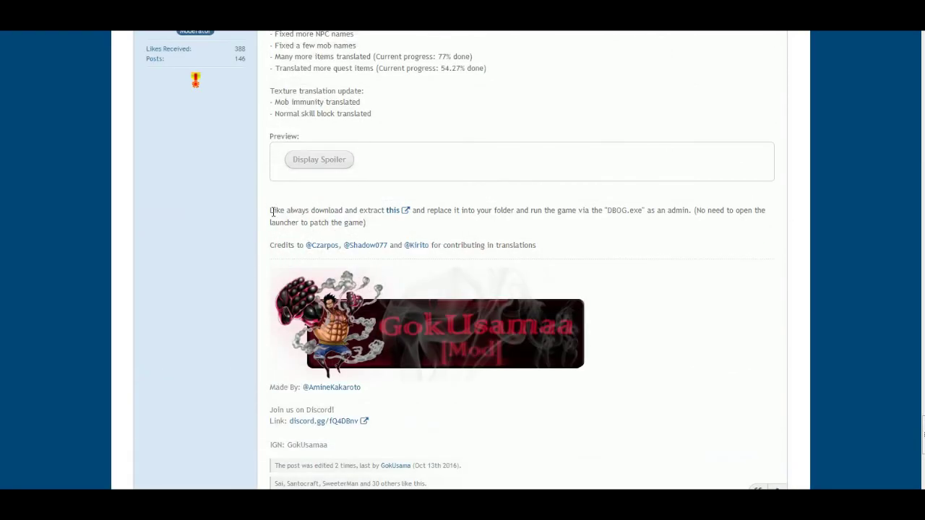
left_click_drag(272, 210, 489, 223)
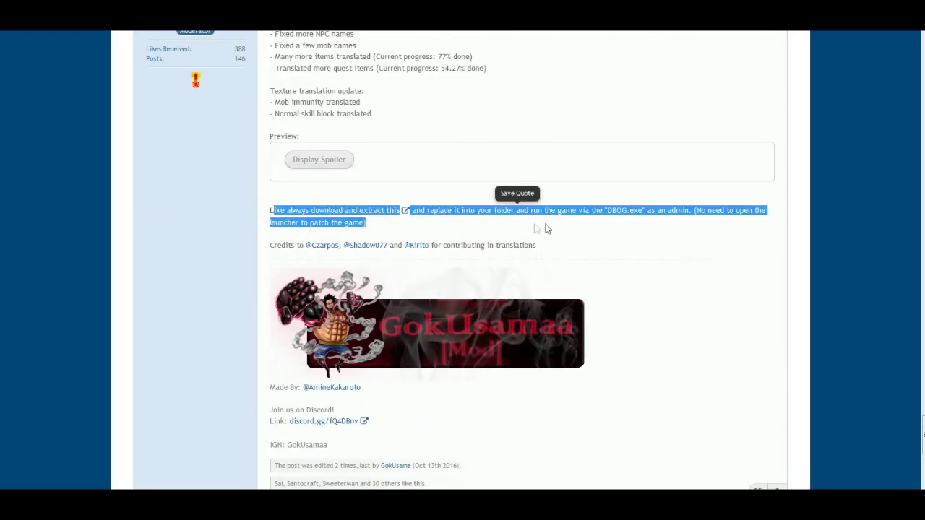
left_click(524, 230)
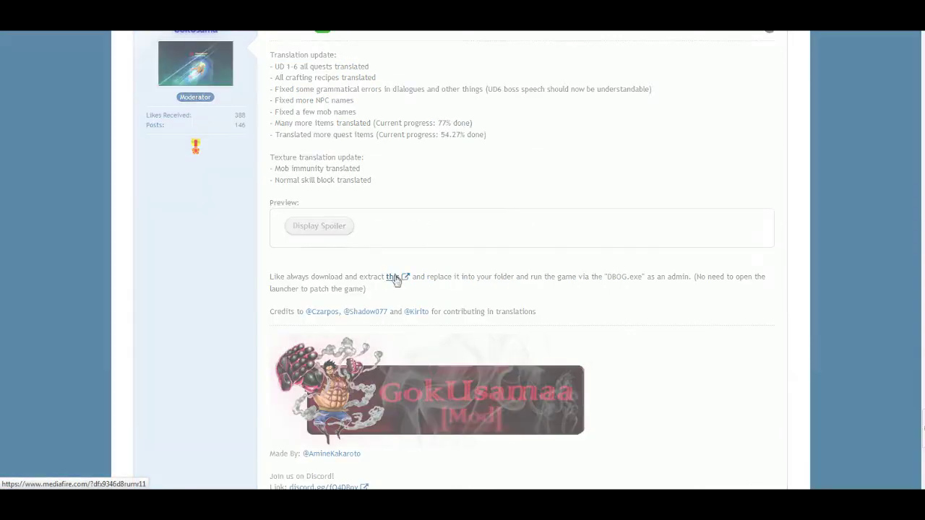
left_click(395, 277)
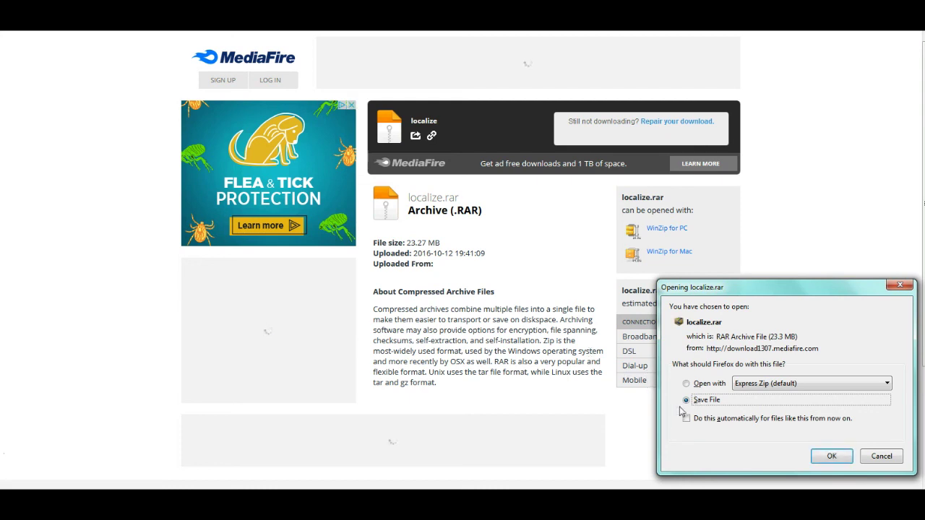
left_click(832, 456)
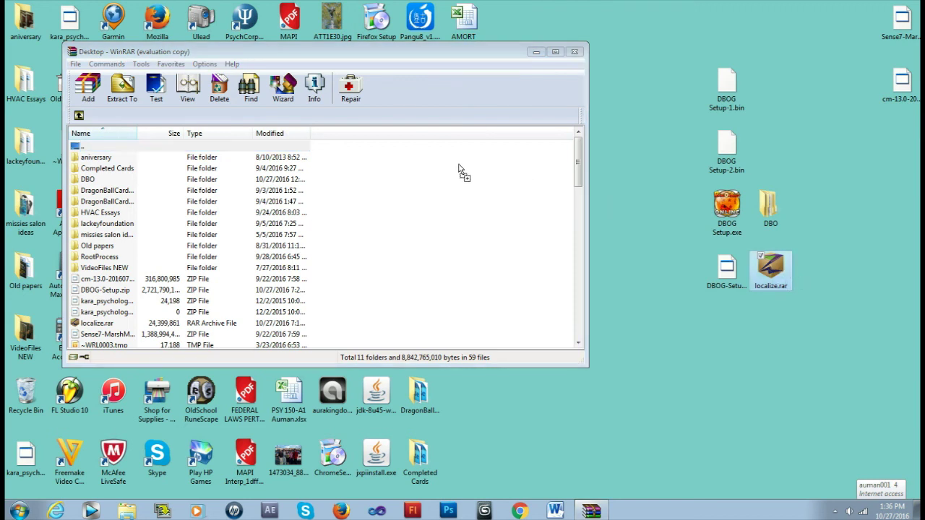
Step: Open localize.rar in WinRAR and bring up the DBO Global folder inside the desktop DBO folder alongside it
left_click_drag(458, 169, 458, 167)
left_click(132, 162)
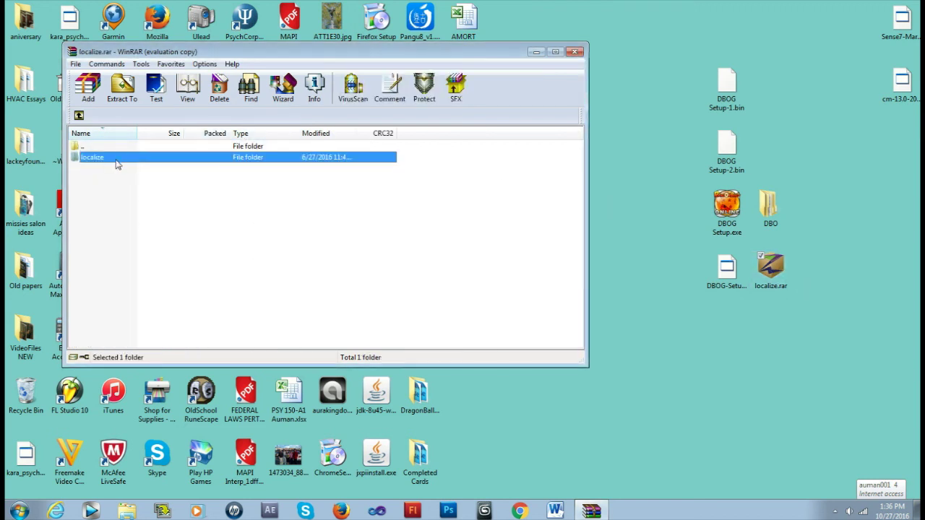
double_click(770, 206)
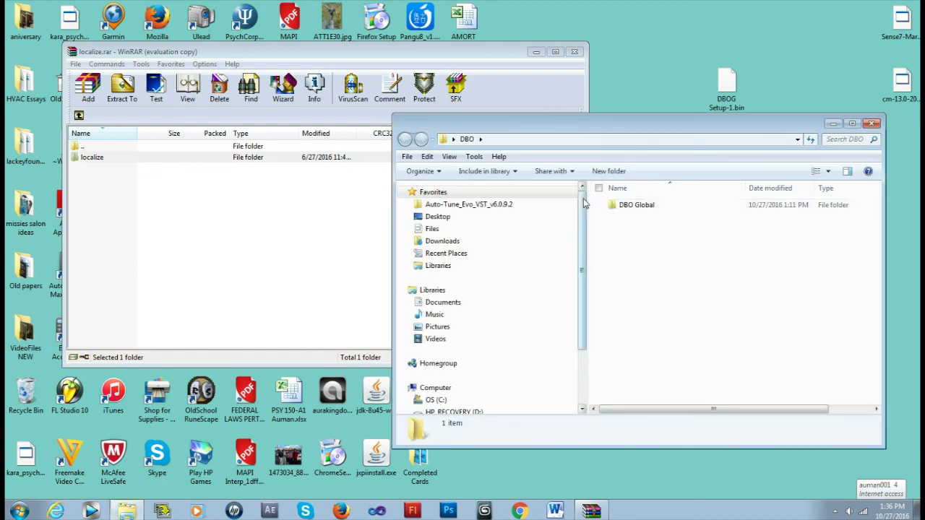
left_click(645, 206)
double_click(644, 206)
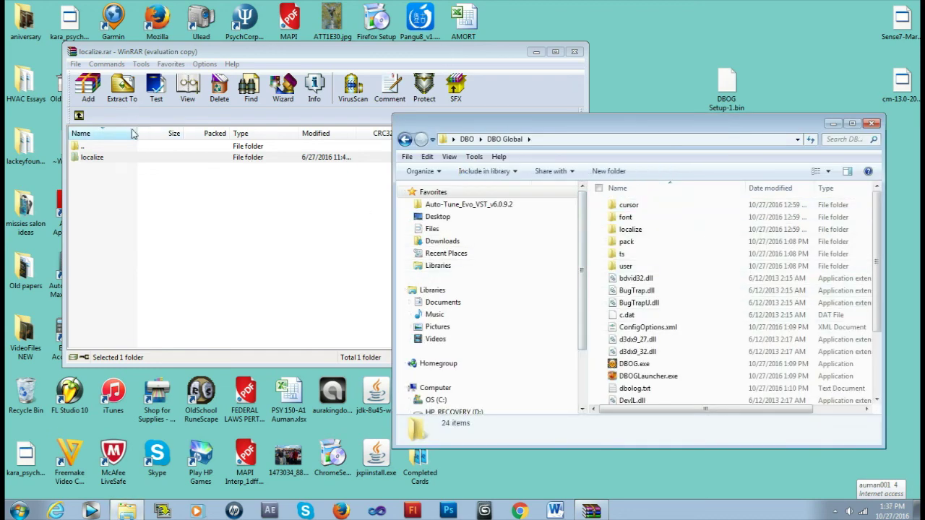
Step: Extract the archive's localize folder into the DBO Global folder, merging it with the existing localize and font folders
left_click(108, 178)
left_click(93, 158)
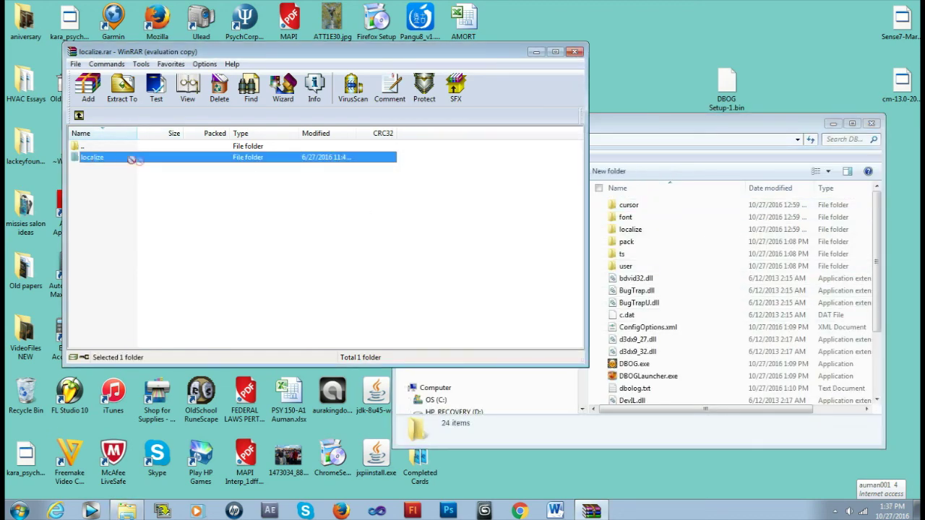
left_click_drag(483, 225, 691, 283)
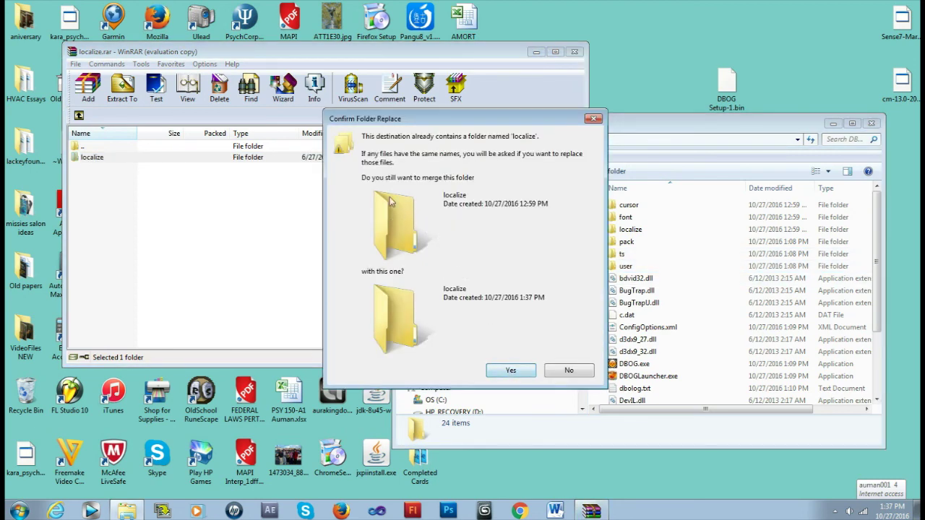
left_click(511, 370)
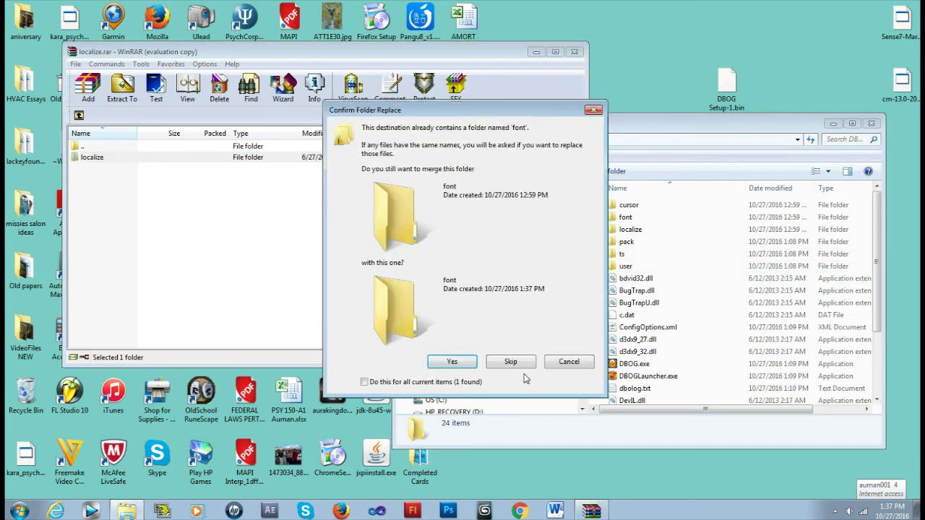
left_click(474, 364)
left_click(456, 365)
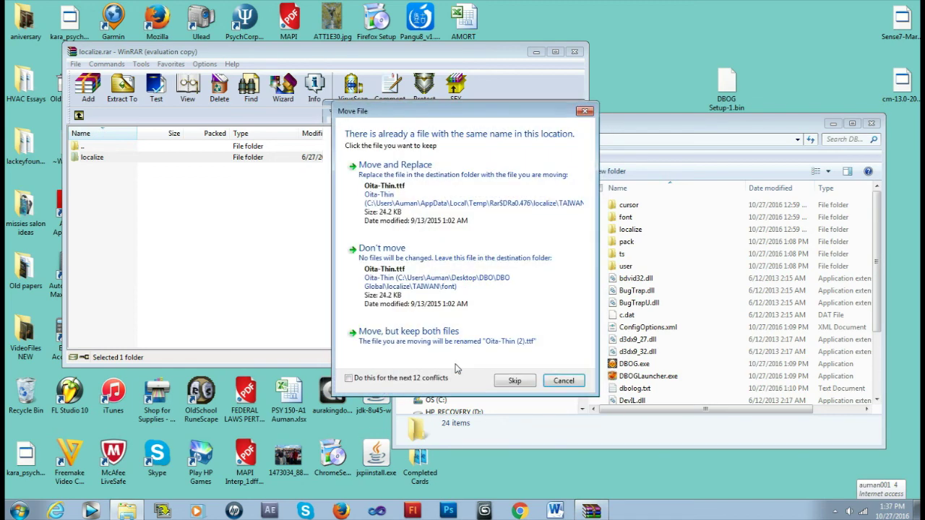
Step: Replace each conflicting file in the DBO Global localize folder, including Oita-Thin.ttf, flash15.pak, lang.pak and tbl.pak, with the patch version
left_click(398, 193)
left_click(416, 203)
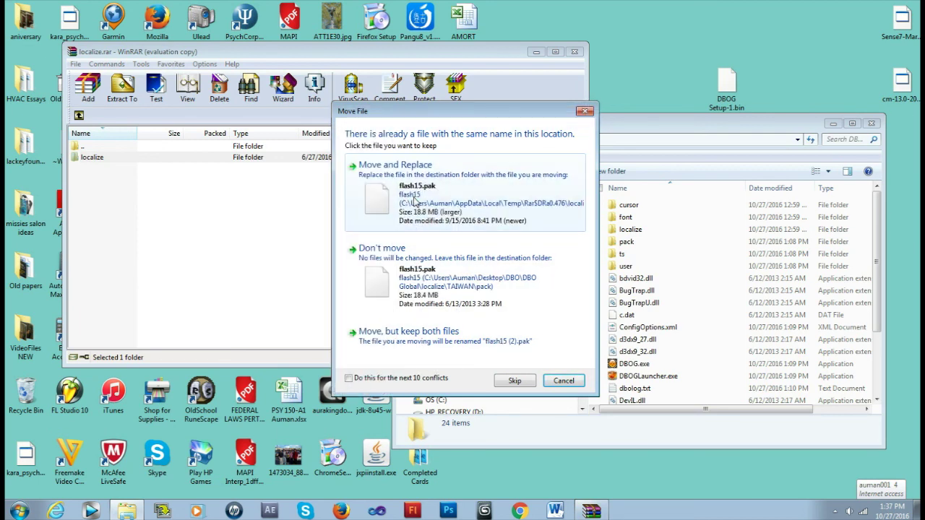
left_click(416, 204)
left_click(415, 204)
left_click(416, 204)
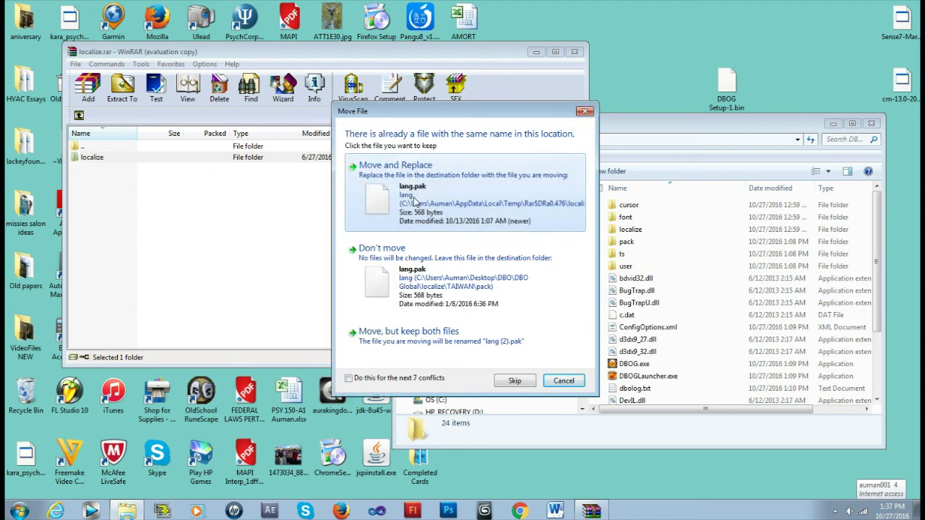
left_click(416, 204)
left_click(415, 204)
left_click(415, 204)
left_click(416, 204)
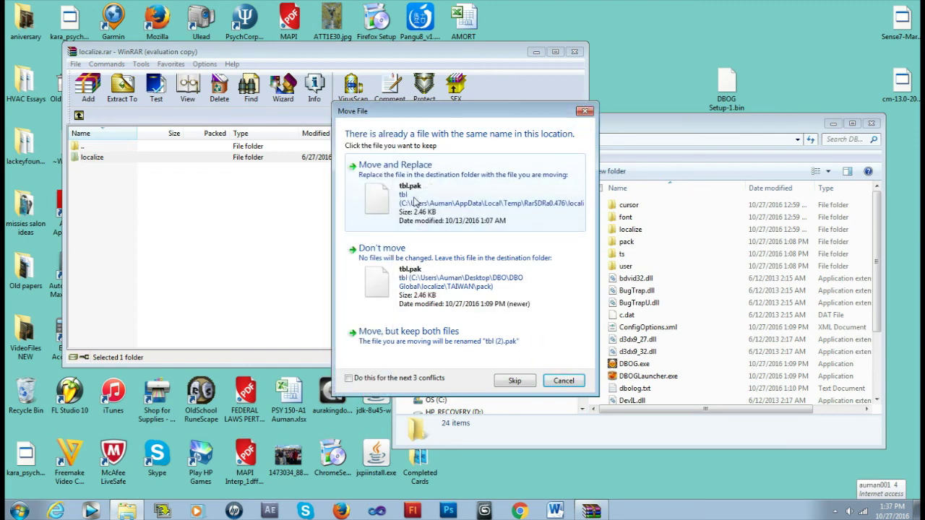
left_click(415, 204)
left_click(416, 204)
left_click(416, 204)
left_click(416, 204)
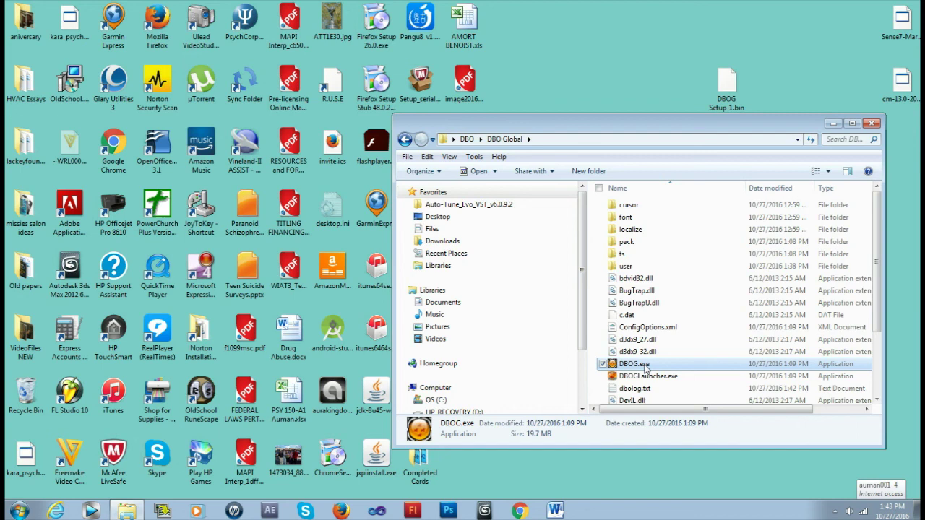
Step: Run DBOG.exe as administrator to check the patched login screen, and close the game and the DBO Global folder window
right_click(639, 363)
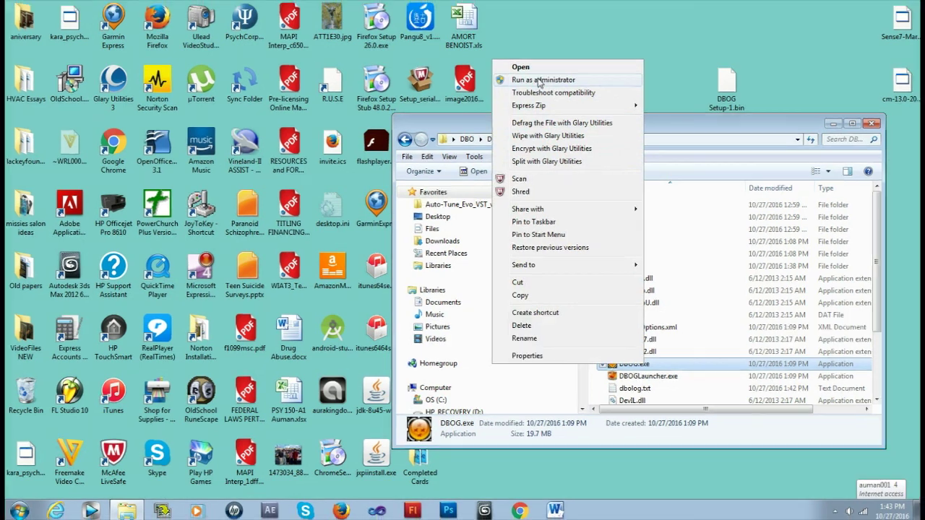
left_click(544, 76)
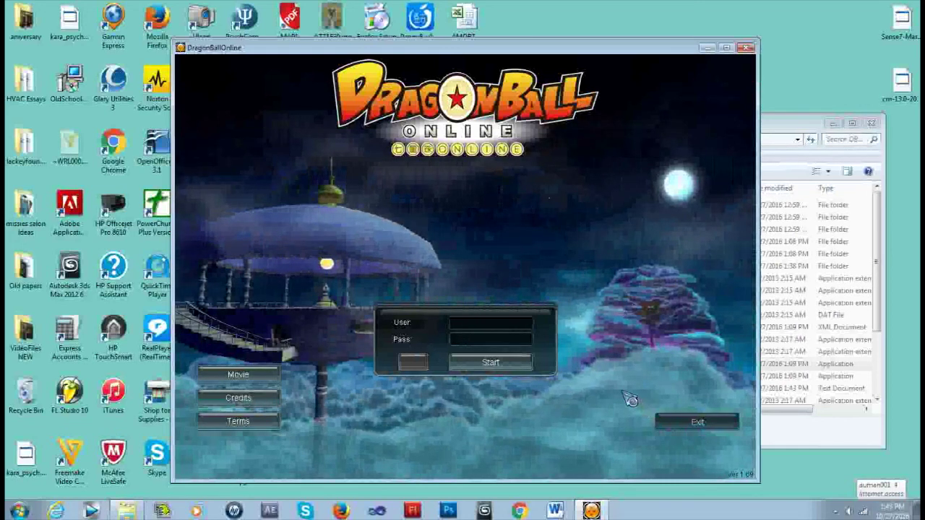
left_click(676, 420)
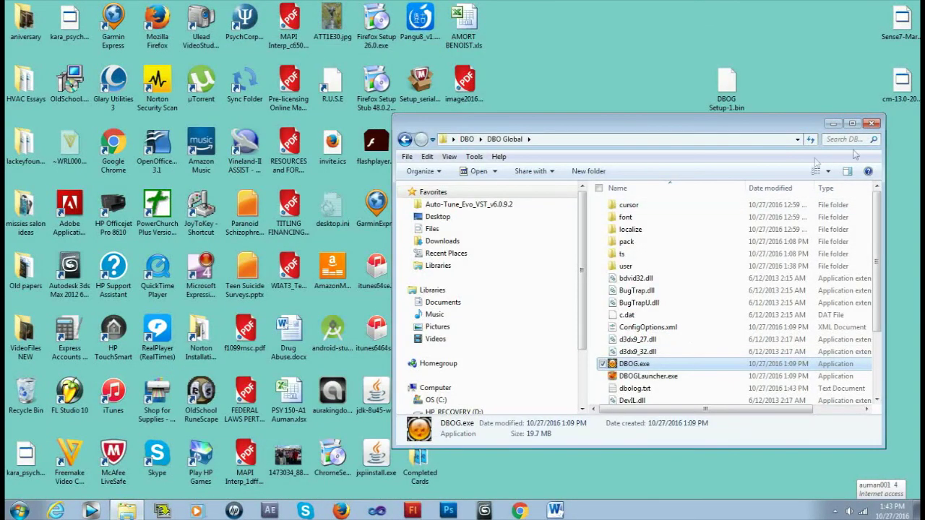
left_click(873, 124)
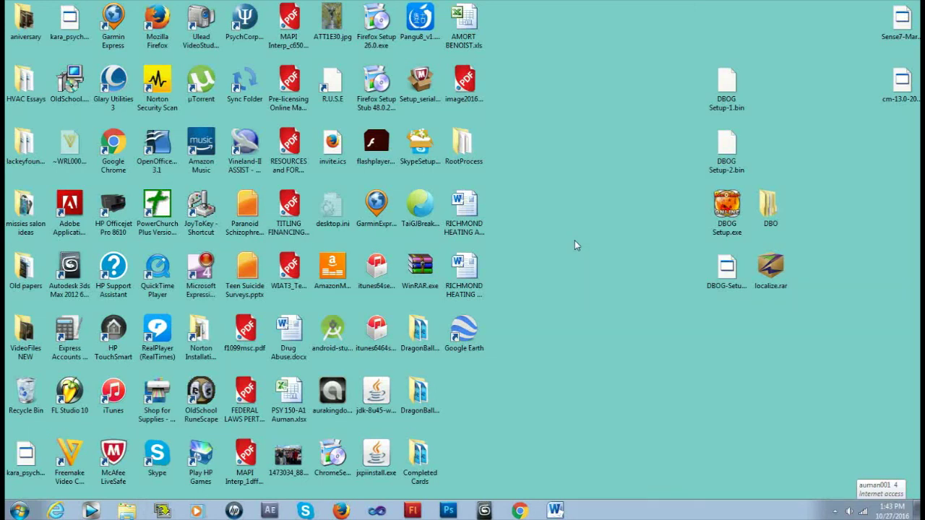